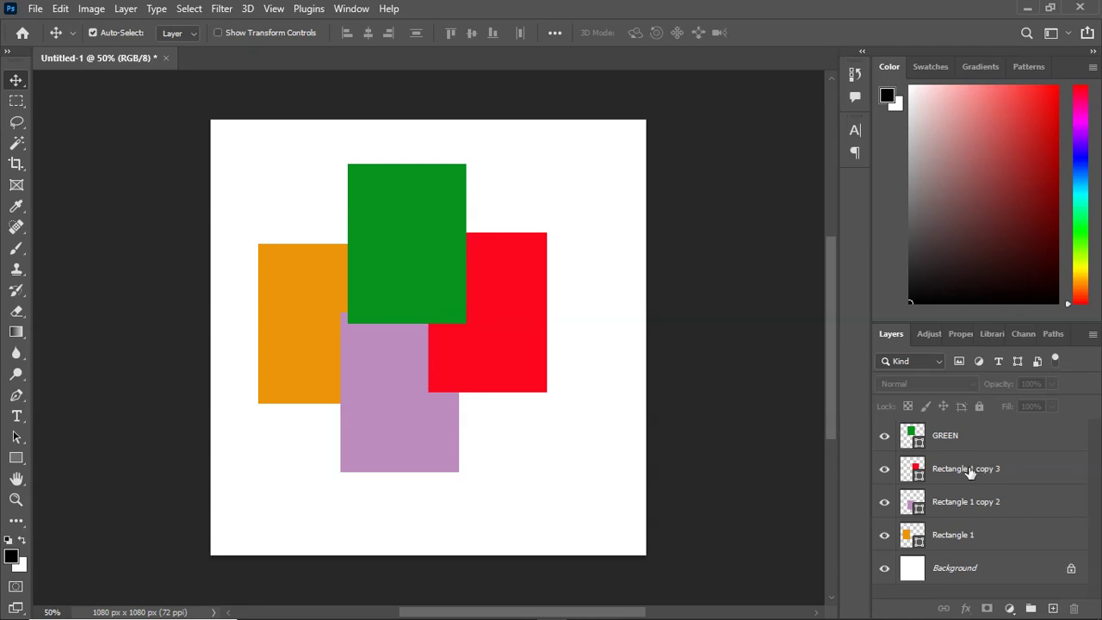
- Rename the red rectangle's layer to RED
double_click(969, 469)
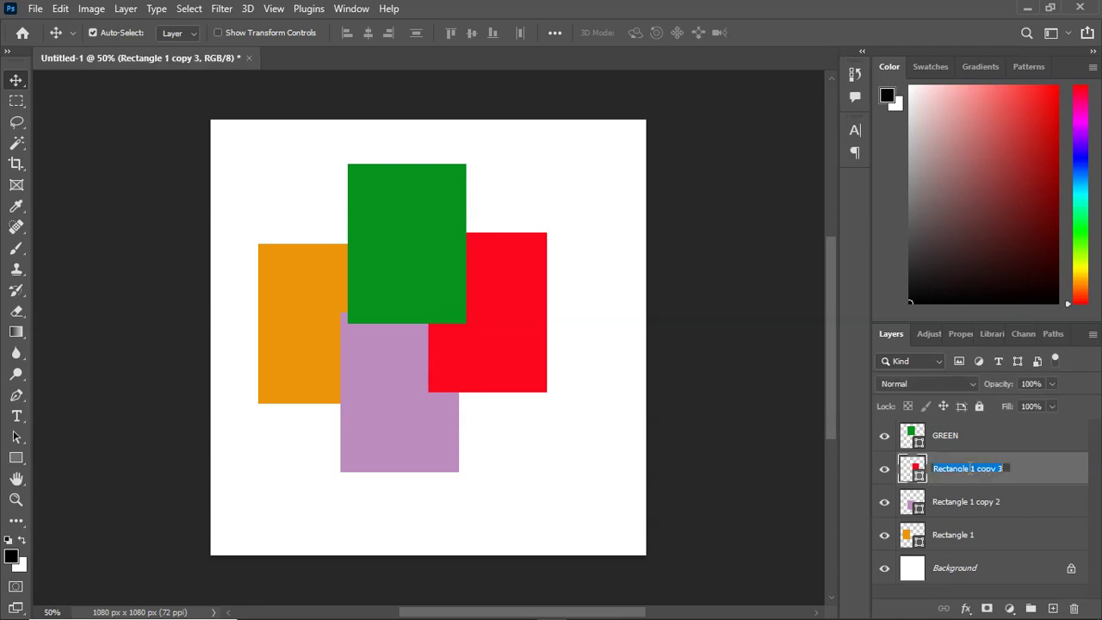
click(1016, 445)
click(1016, 445)
right_click(996, 469)
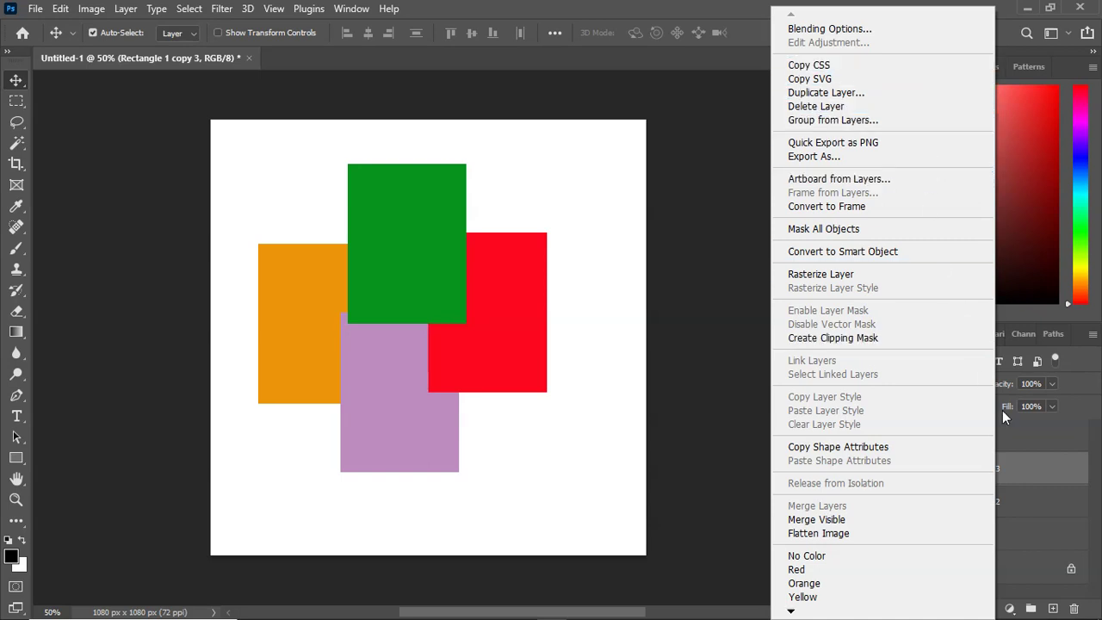
click(1028, 455)
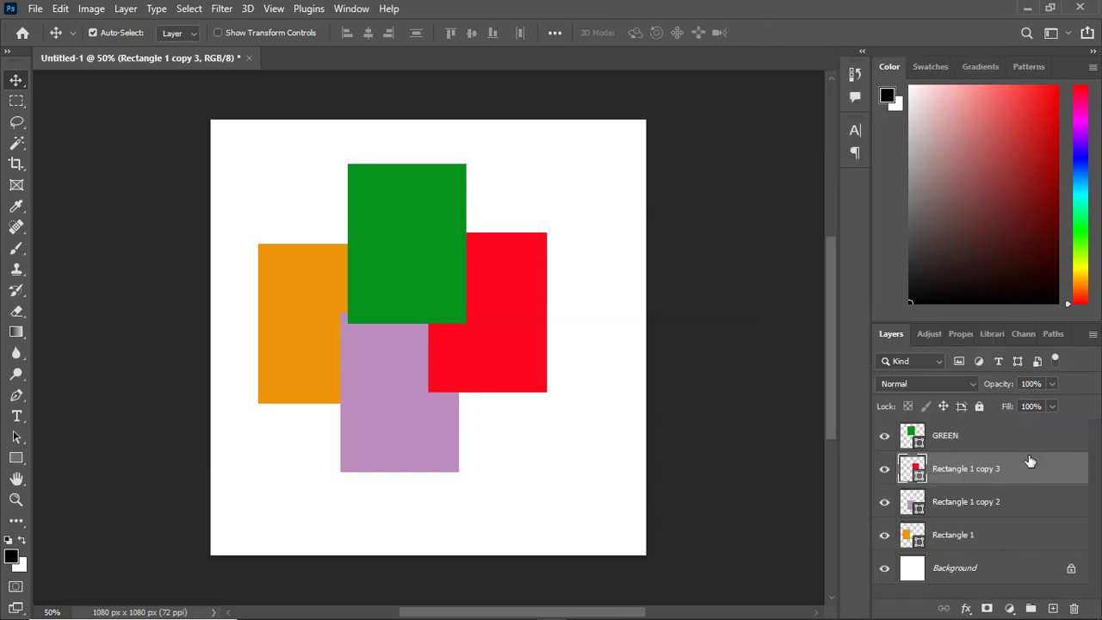
double_click(983, 467)
text(RED)
click(995, 504)
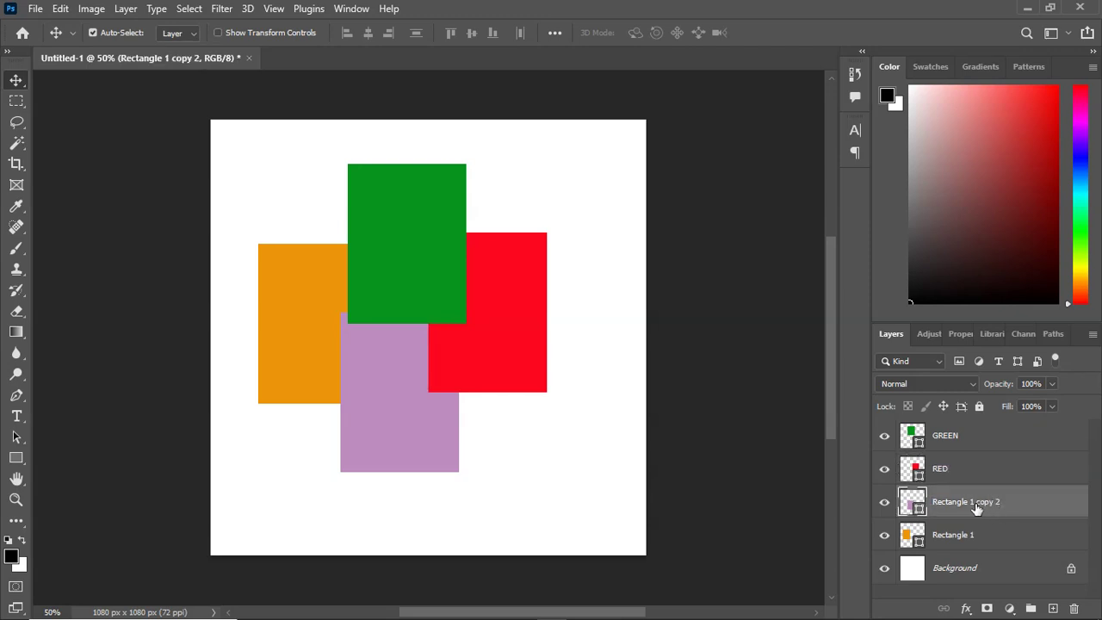
- Rename the purple rectangle's layer to PURPLE
double_click(975, 504)
text(PURPLE)
click(960, 549)
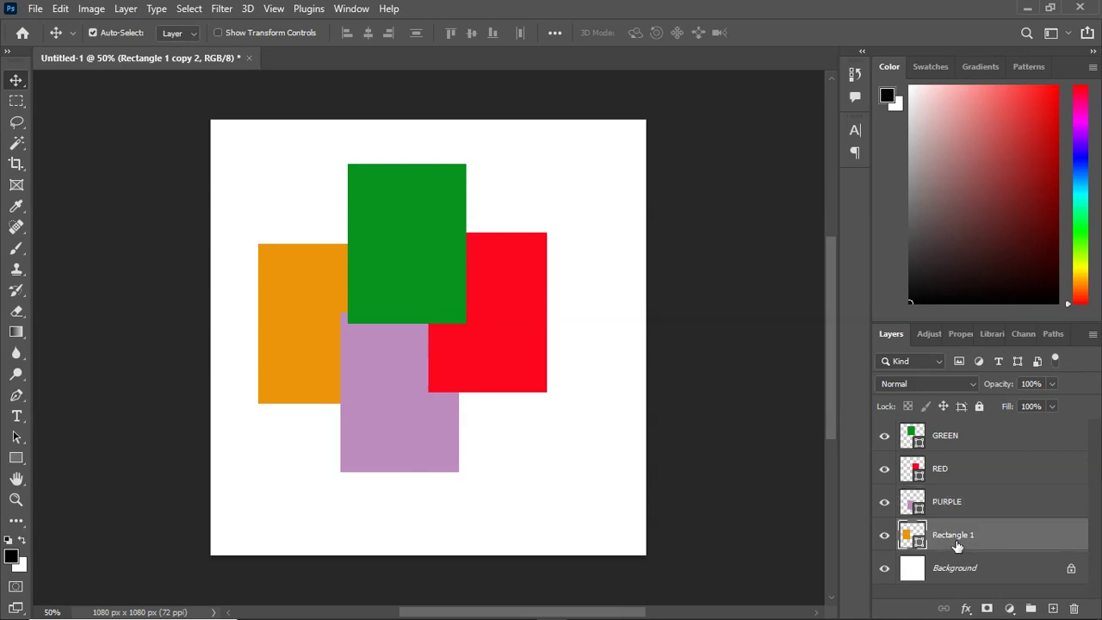
- Rename the orange rectangle's layer to YELLOW
double_click(956, 543)
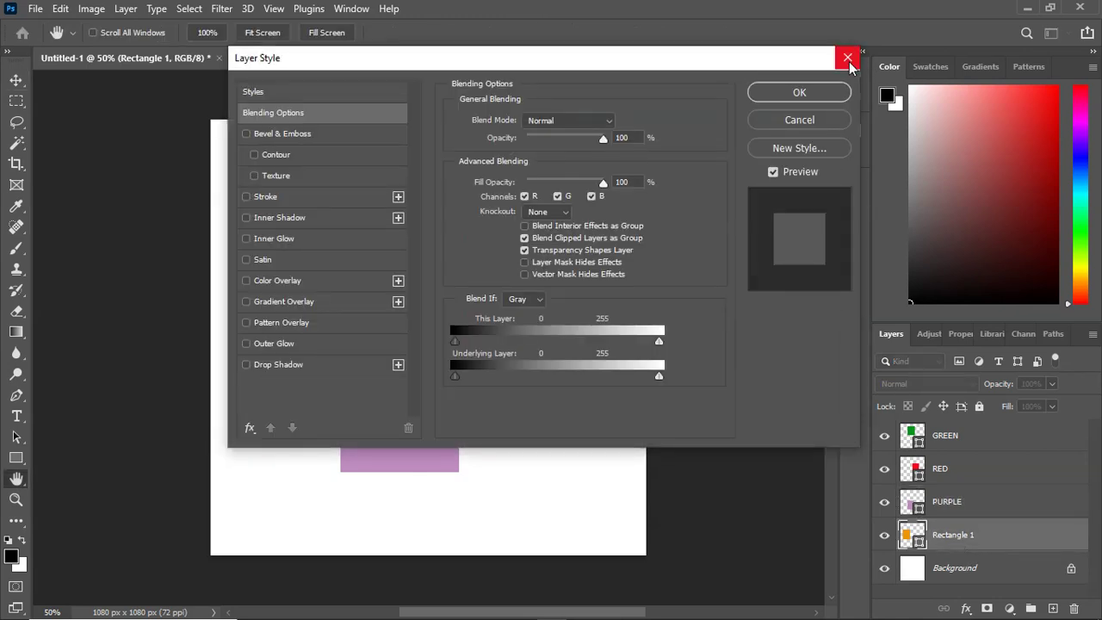
click(848, 58)
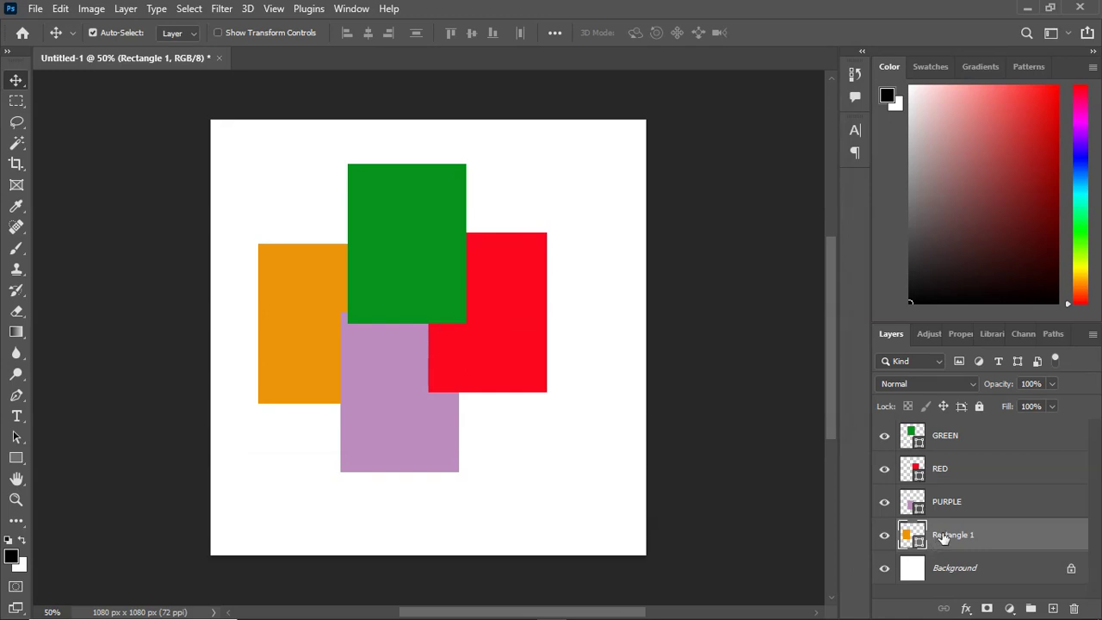
double_click(944, 536)
text(YELLO)
key(BackSpace)
text(OW)
key(Return)
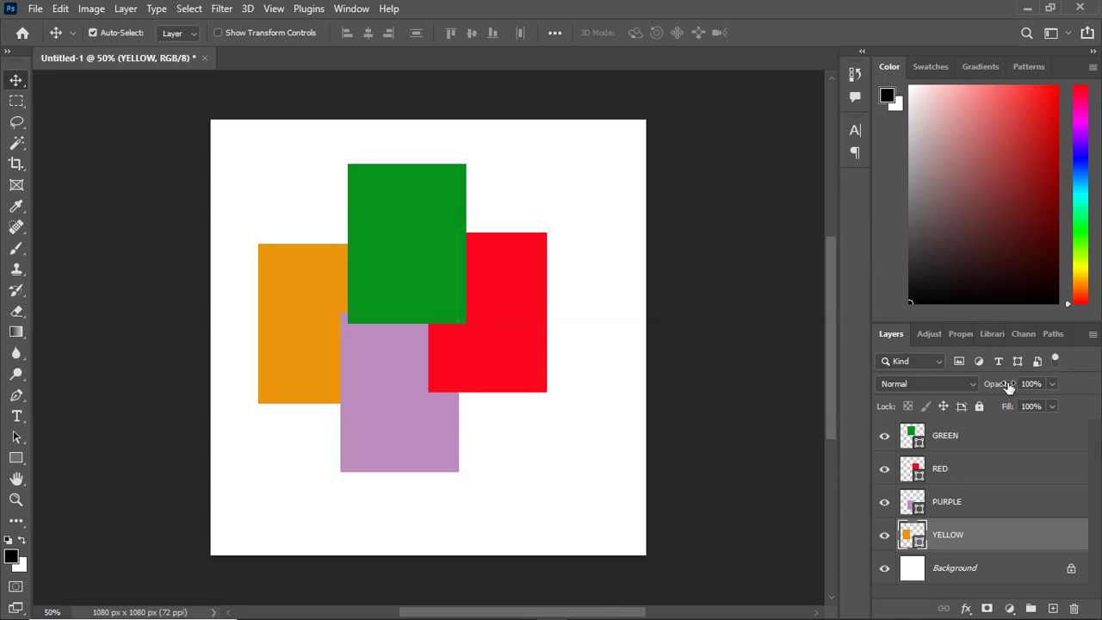
click(968, 437)
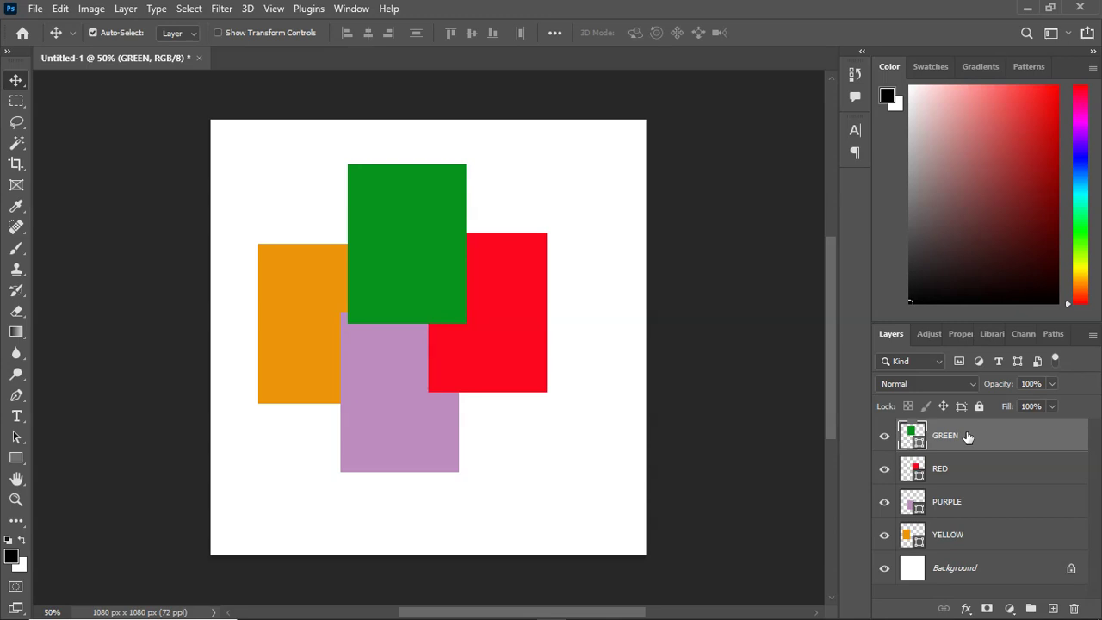
click(1050, 384)
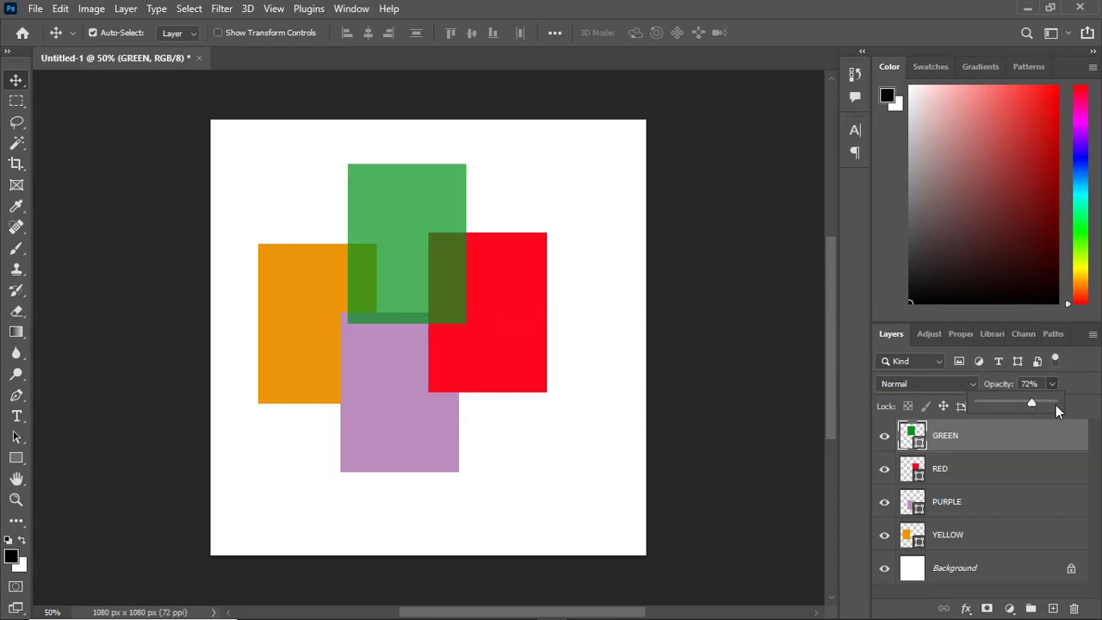
click(990, 472)
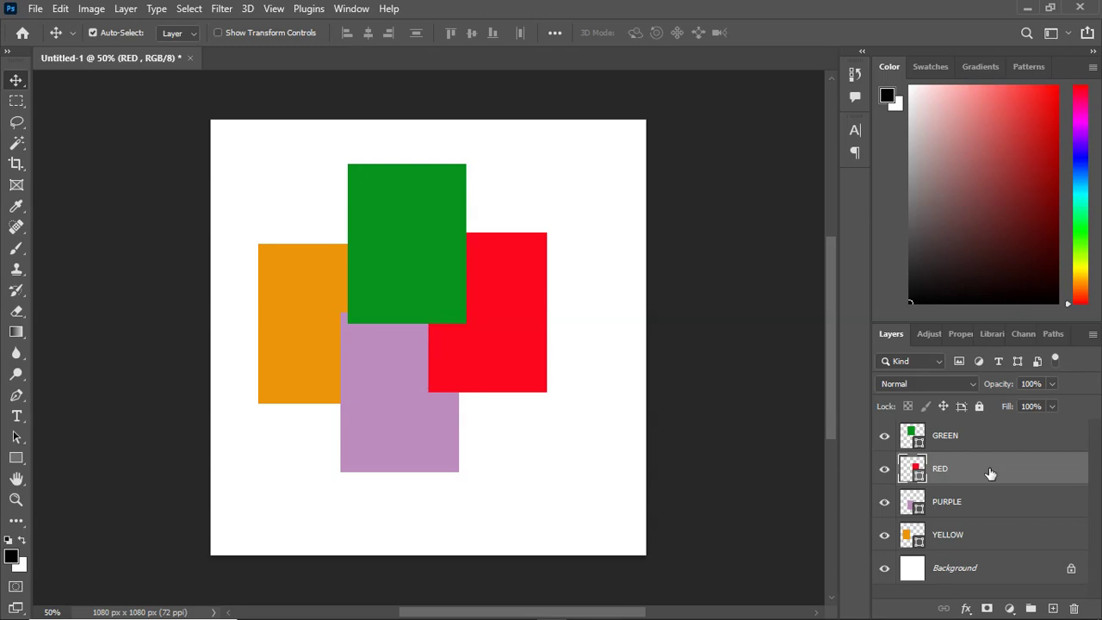
click(979, 406)
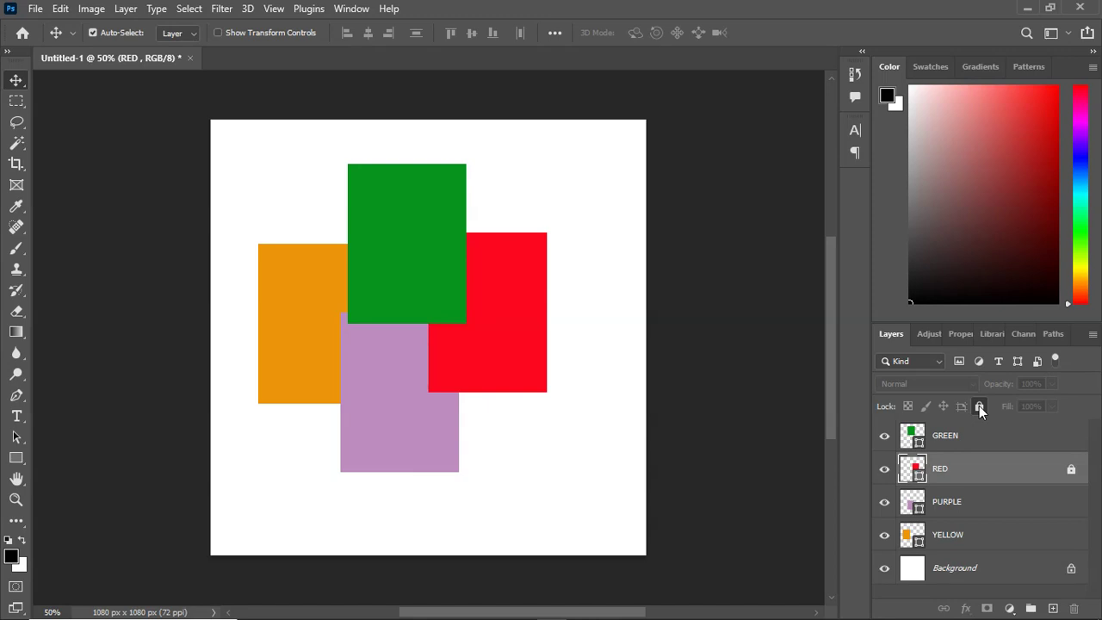
mouse_move(508, 307)
mouse_down()
mouse_move(547, 278)
mouse_move(520, 306)
mouse_up()
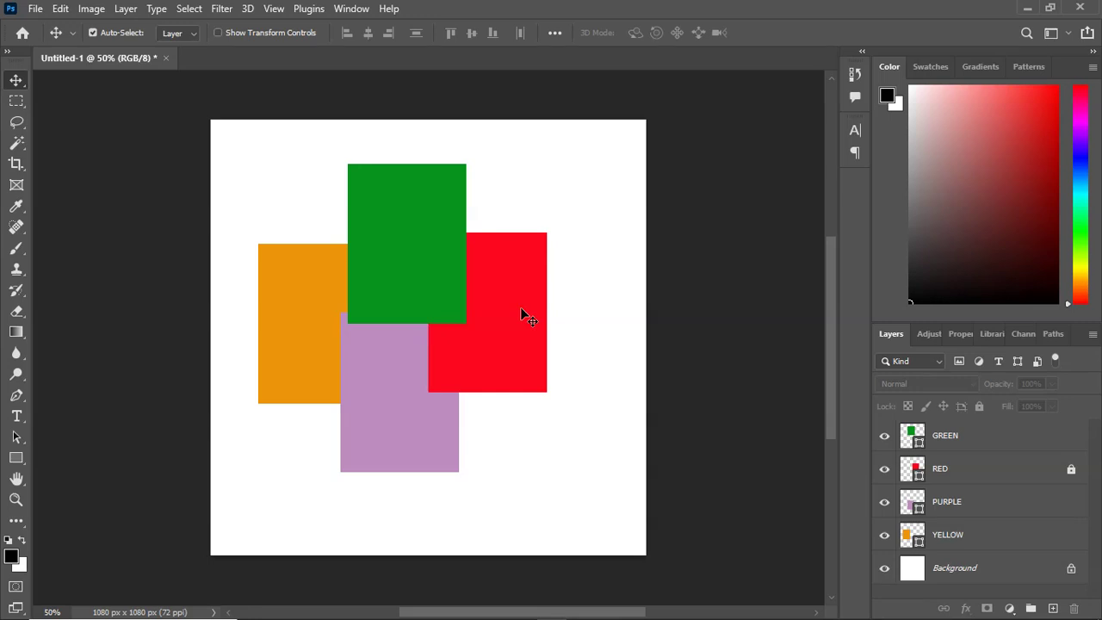
click(1072, 471)
double_click(1076, 474)
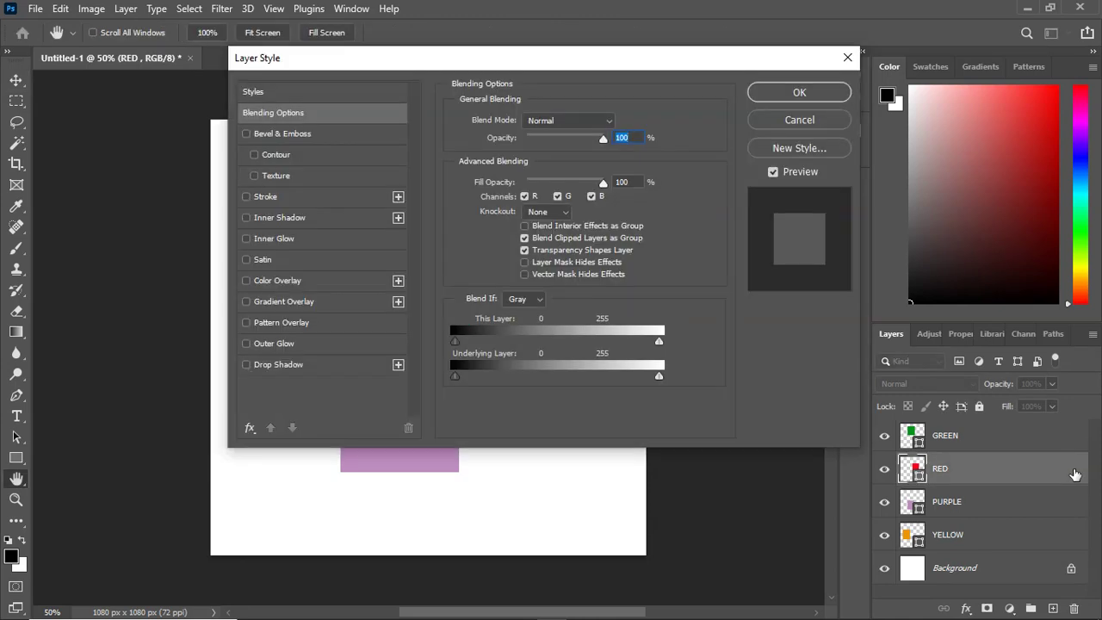
click(847, 56)
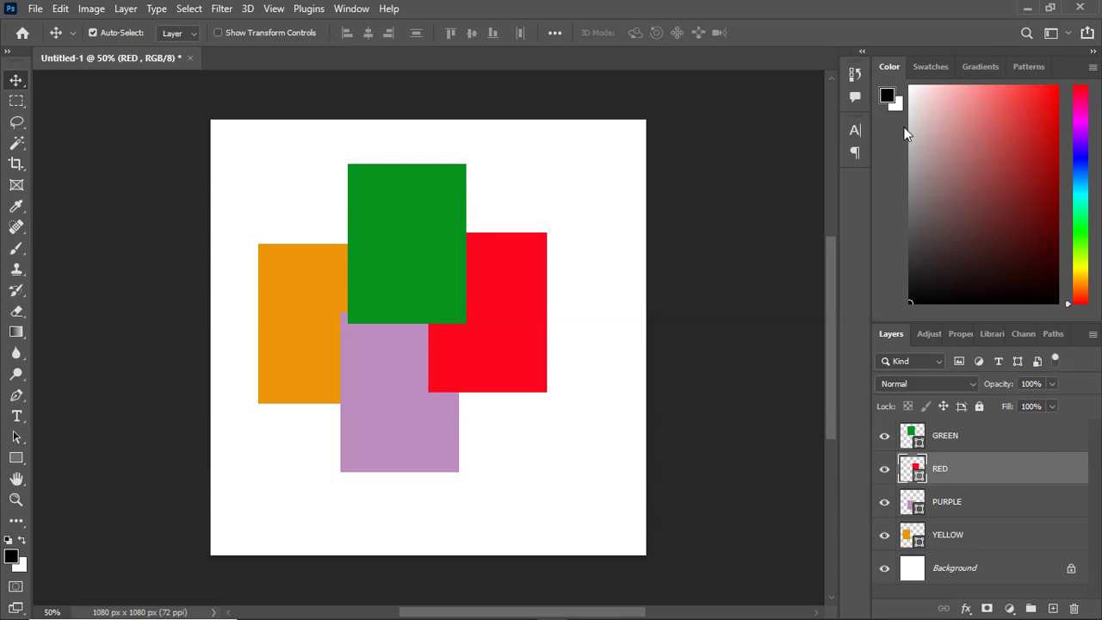
- Reorder the layers so RED sits above GREEN and YELLOW sits above PURPLE
click(943, 434)
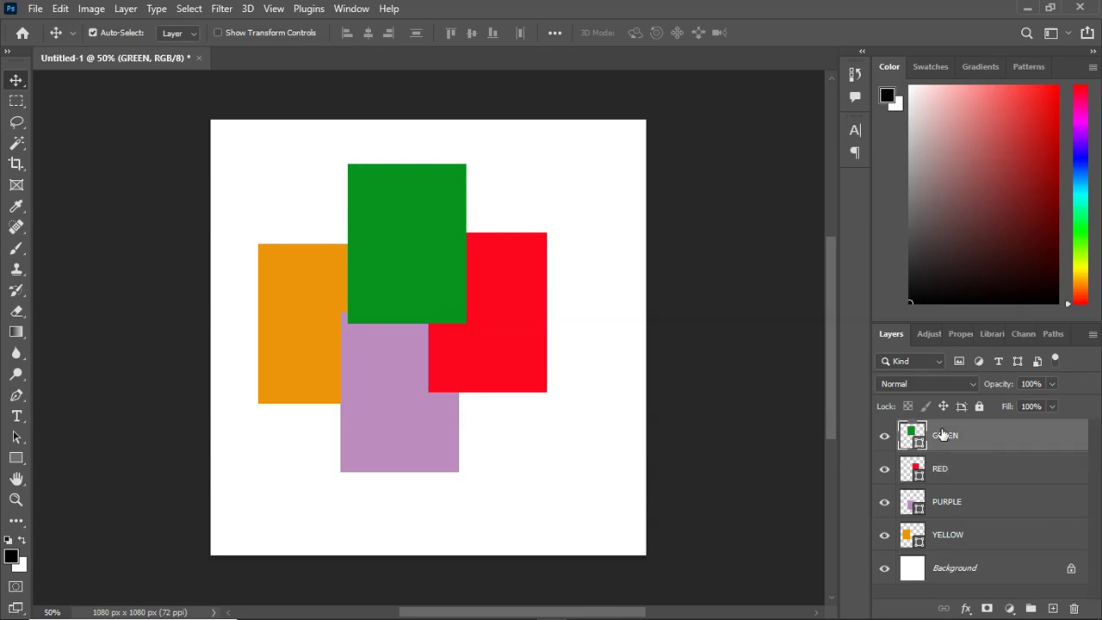
drag(943, 434, 962, 499)
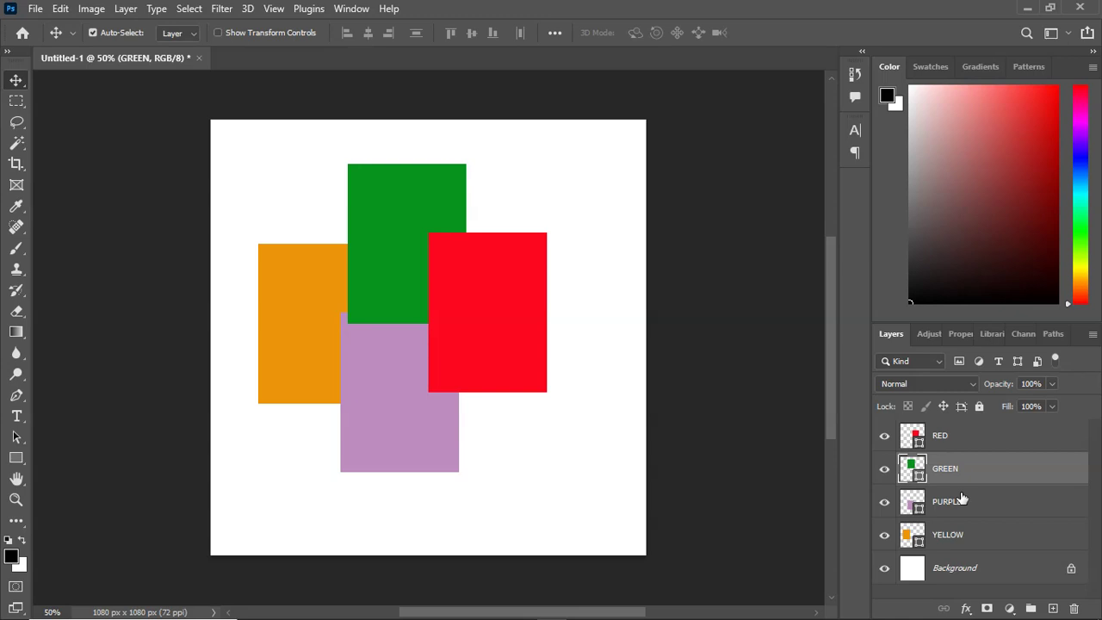
click(965, 535)
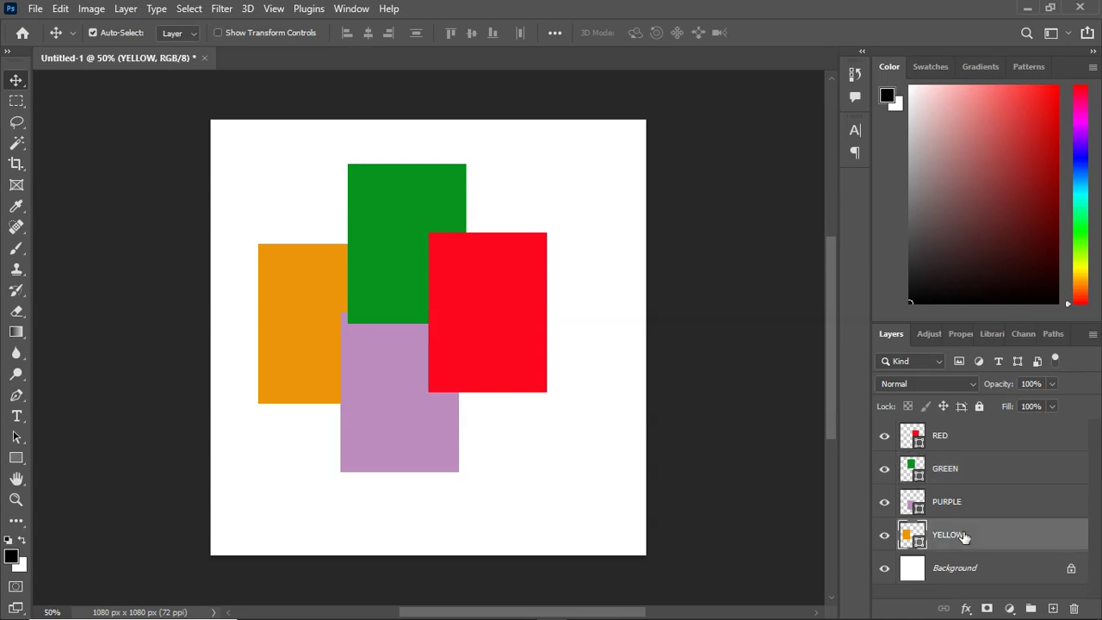
drag(965, 535, 969, 499)
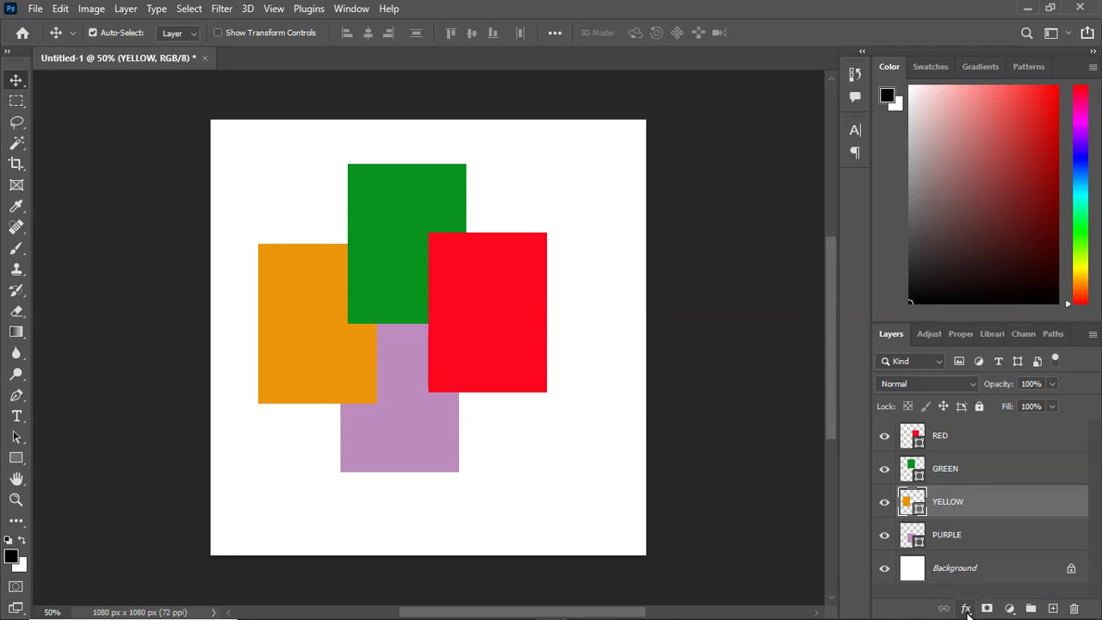
- Add a white layer mask to the YELLOW layer
click(966, 610)
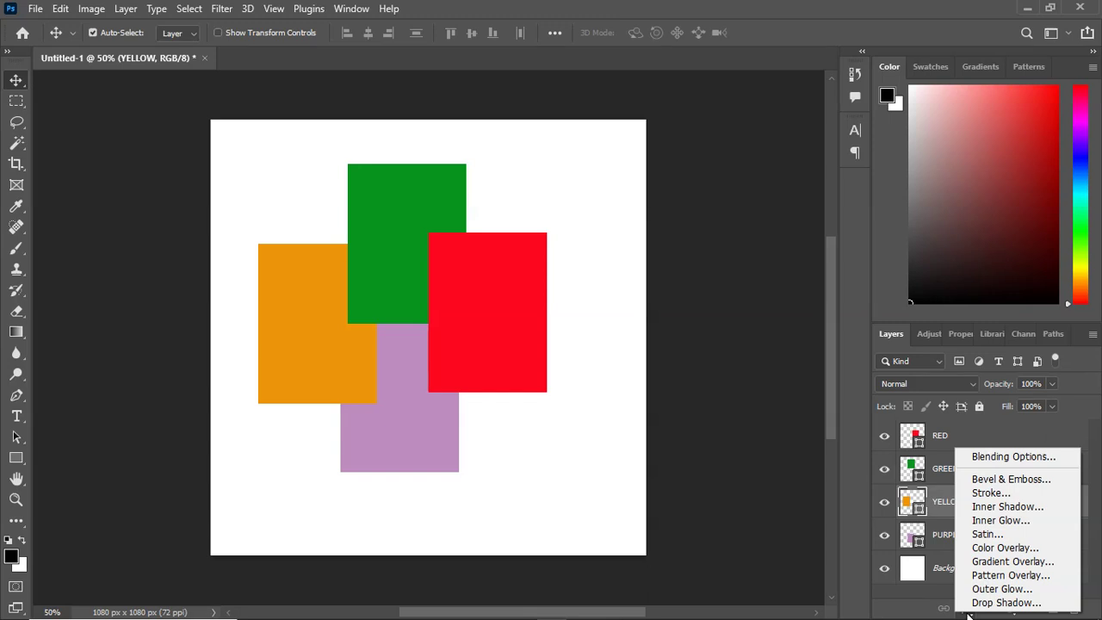
click(931, 506)
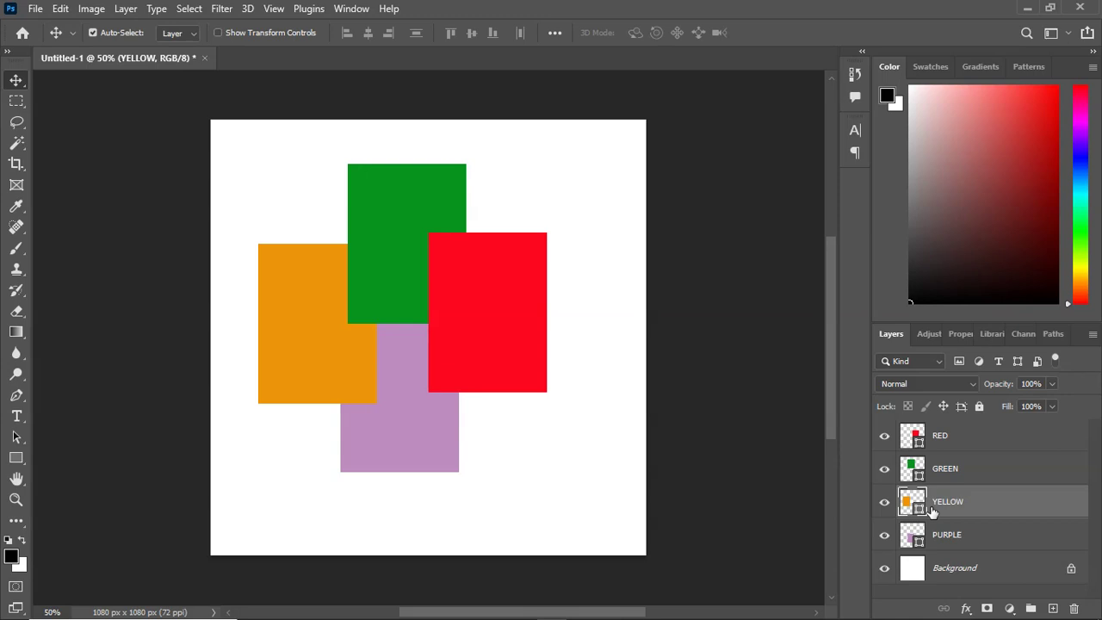
click(988, 608)
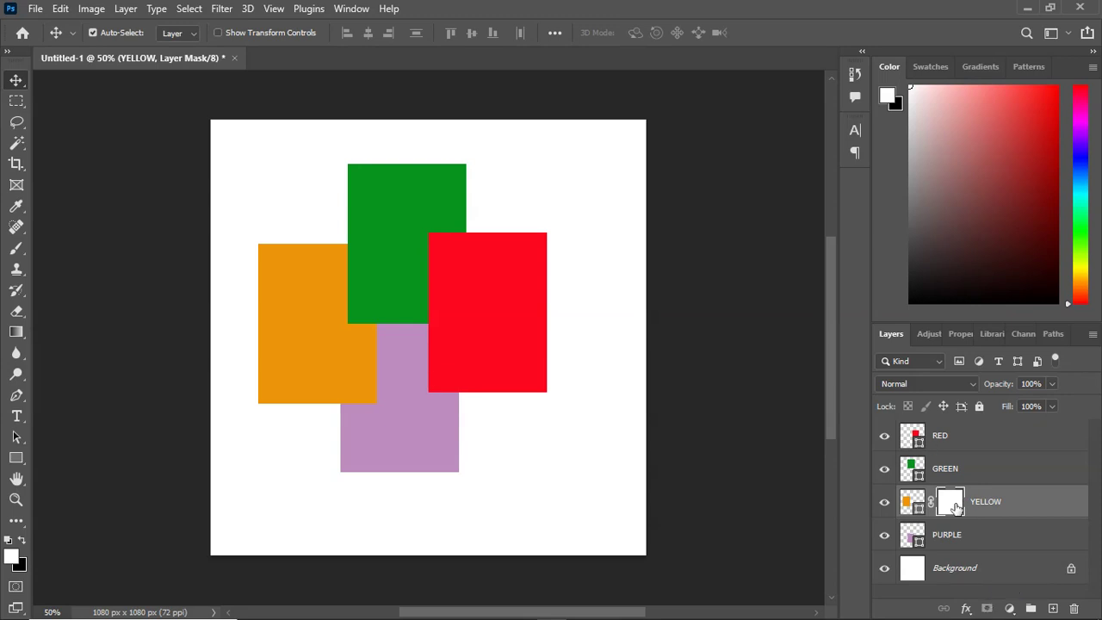
- Paint black on the YELLOW mask with a 400 px brush to fade the orange rectangle
click(19, 249)
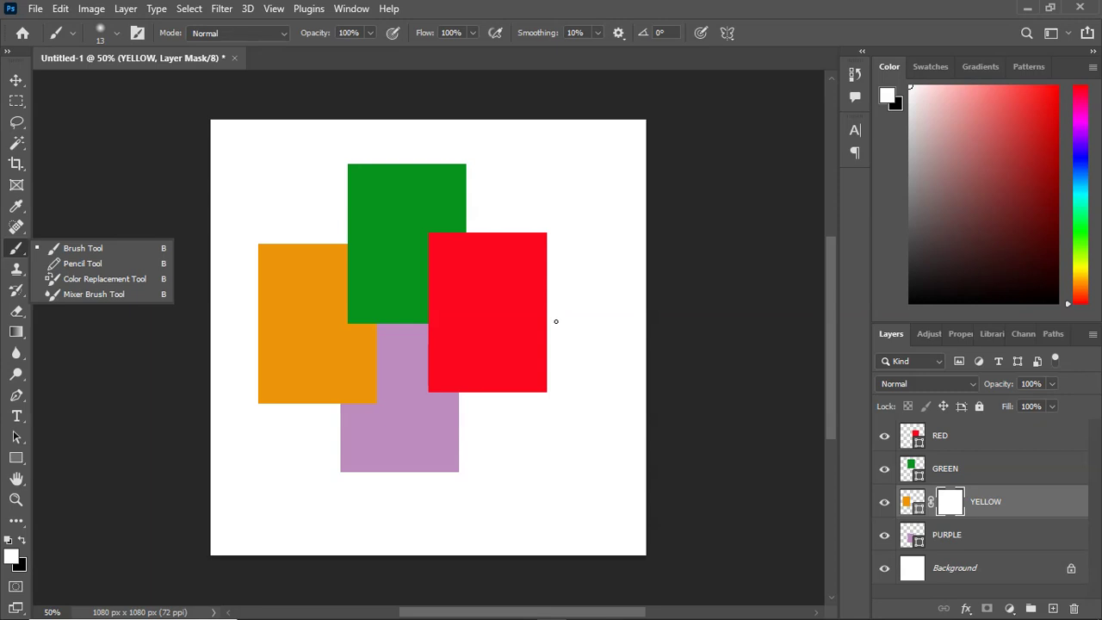
key(bracketright)
key(bracketright)
key(bracketright)
key(bracketright)
key(bracketright)
key(bracketright)
key(bracketright)
key(bracketright)
key(bracketright)
key(bracketright)
key(bracketright)
key(bracketright)
key(bracketright)
key(bracketright)
key(bracketright)
key(bracketright)
key(bracketright)
key(bracketright)
key(bracketright)
key(bracketright)
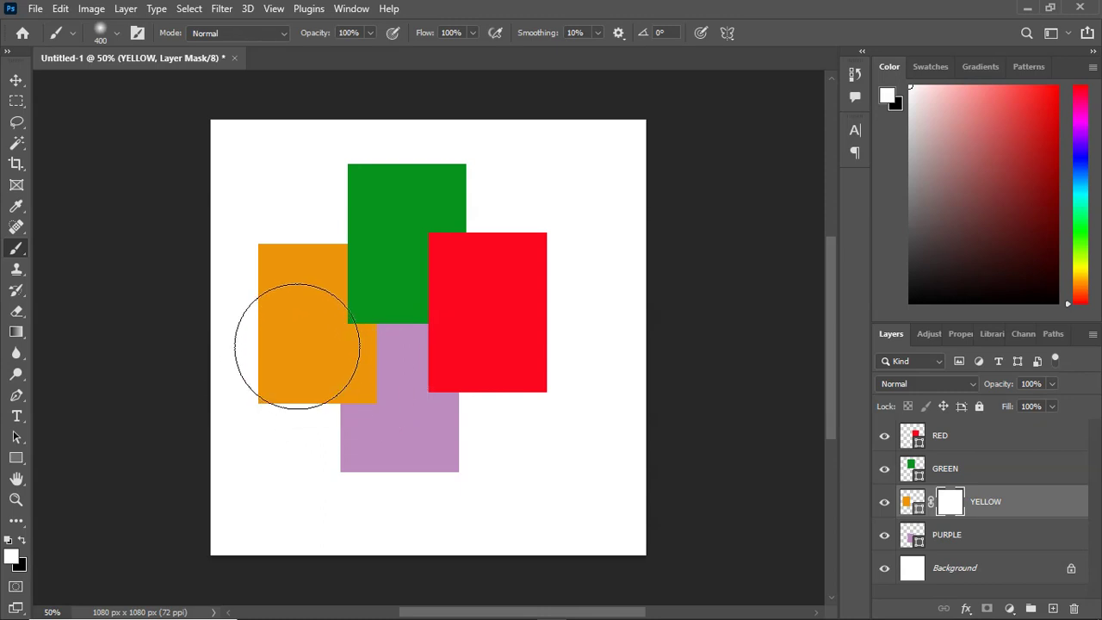
click(21, 543)
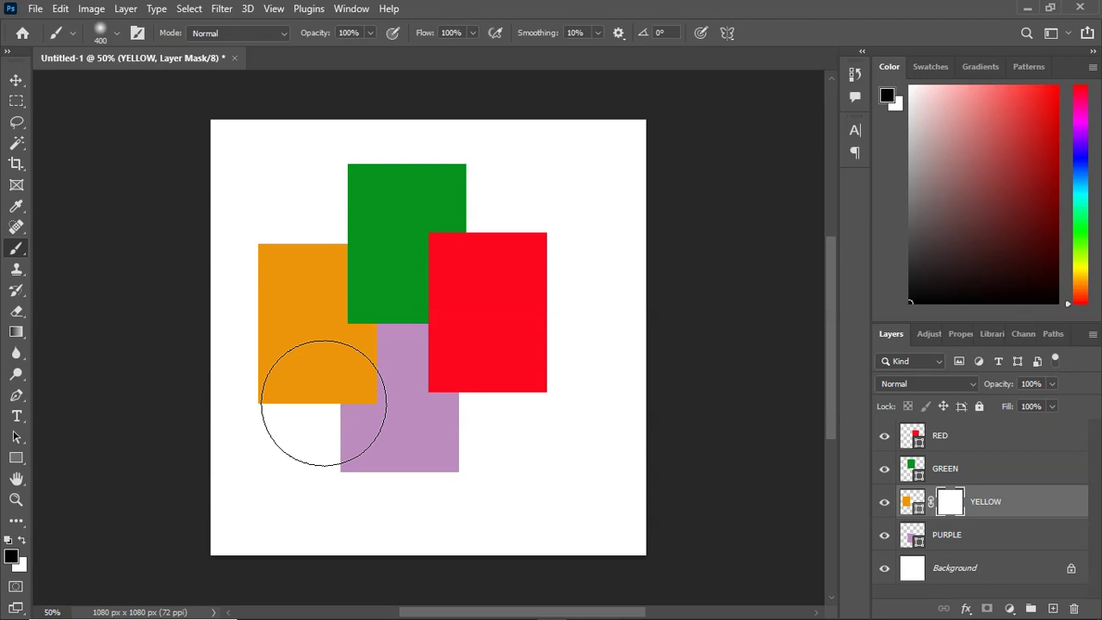
mouse_move(320, 401)
mouse_down()
mouse_move(268, 354)
mouse_move(291, 384)
mouse_move(331, 401)
mouse_move(318, 410)
mouse_move(369, 411)
mouse_up()
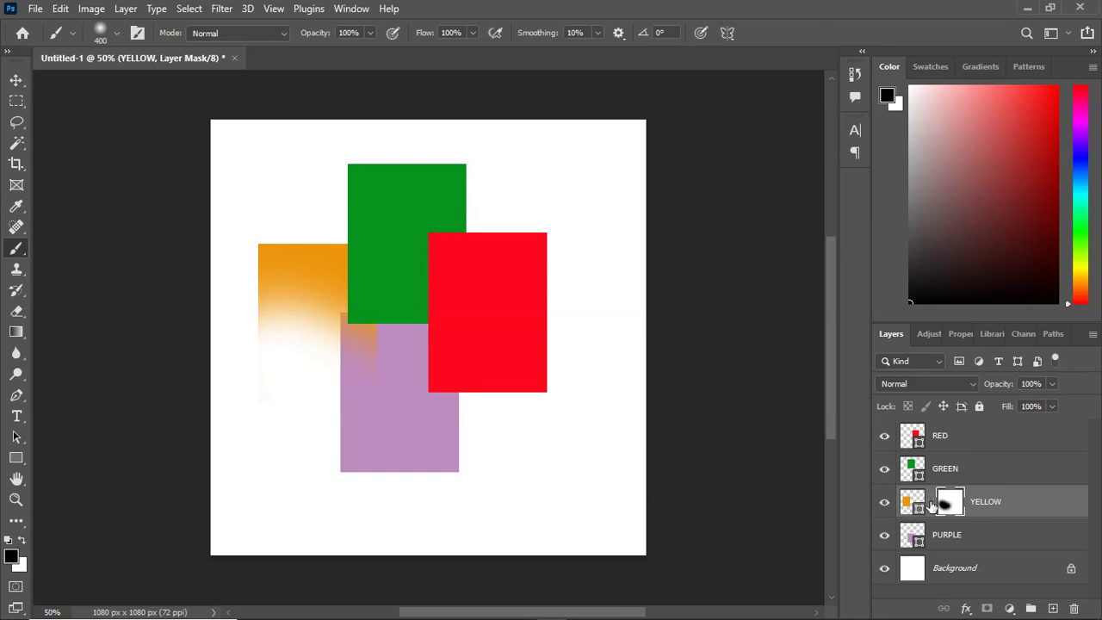
click(986, 501)
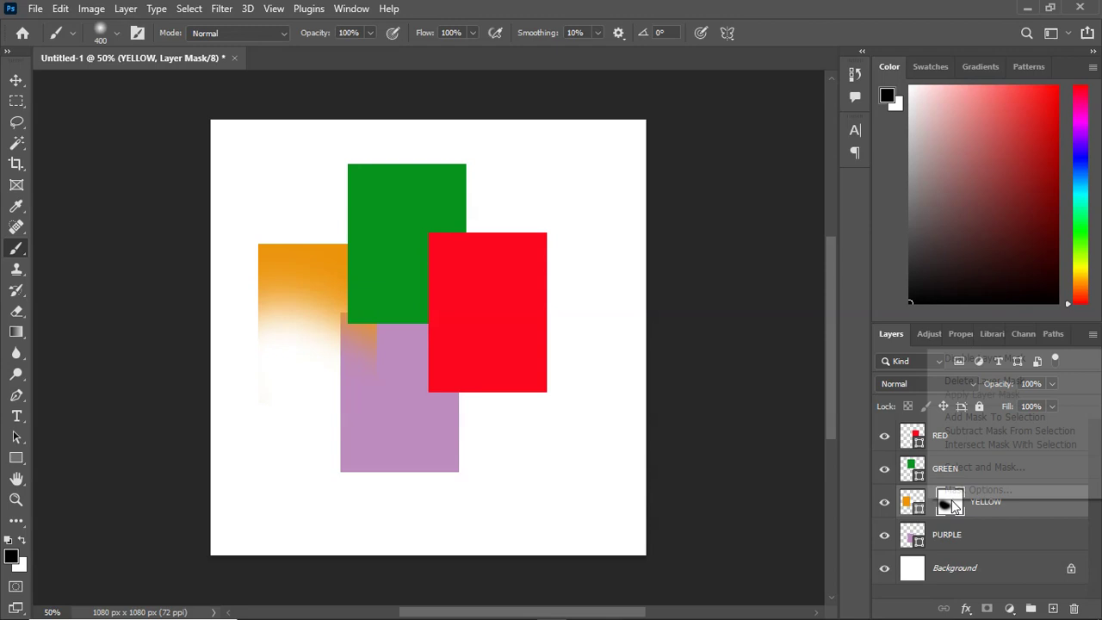
- Delete the YELLOW layer's mask so the orange rectangle is solid again
click(977, 382)
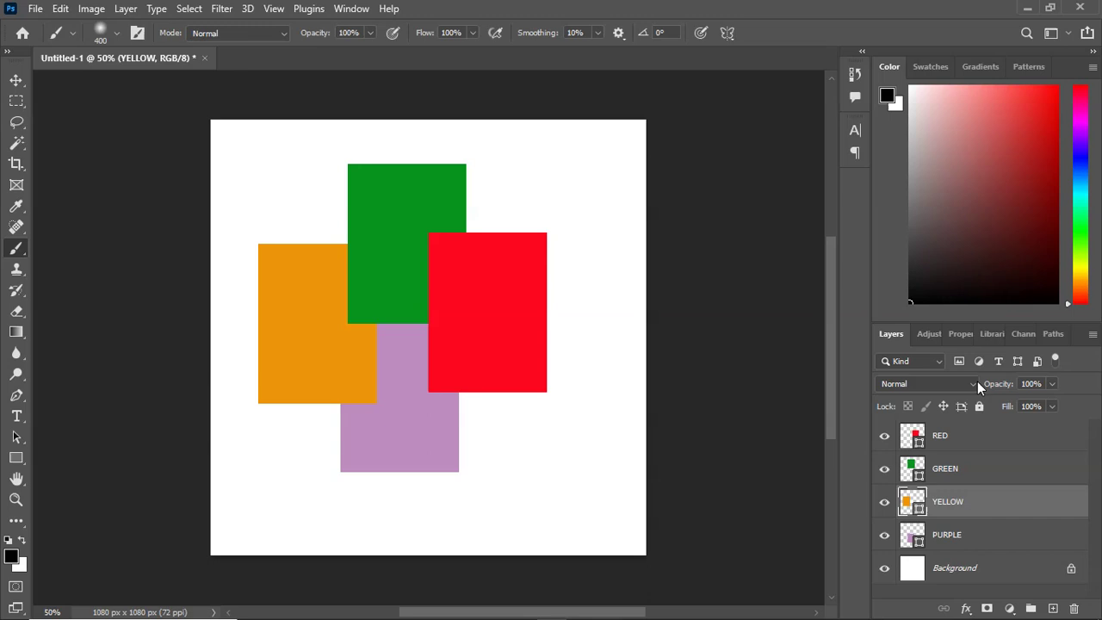
click(1012, 609)
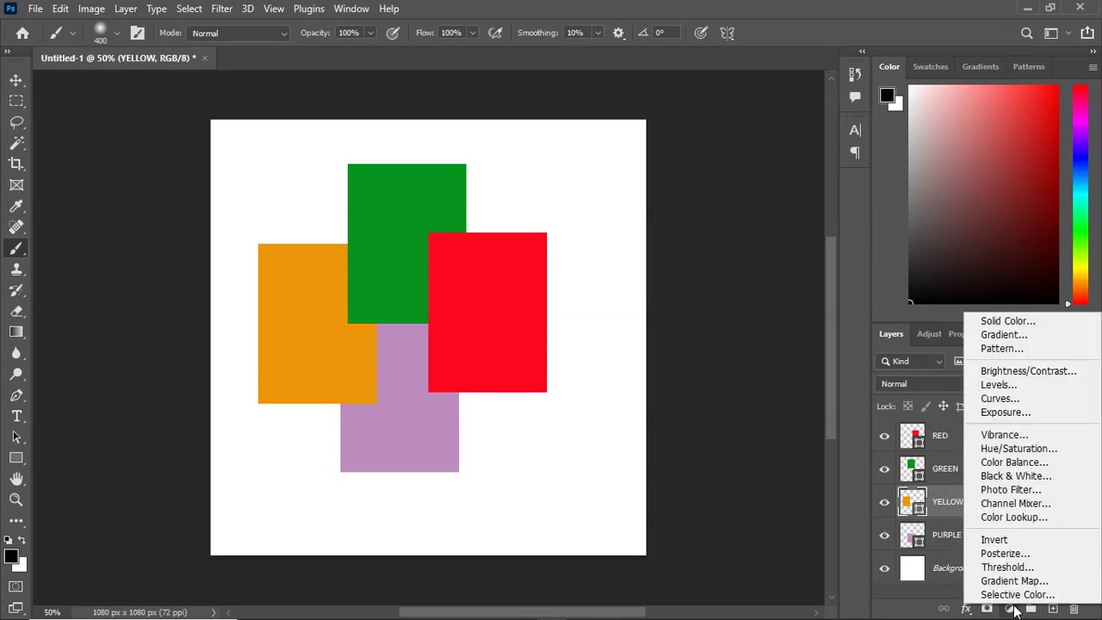
click(1013, 609)
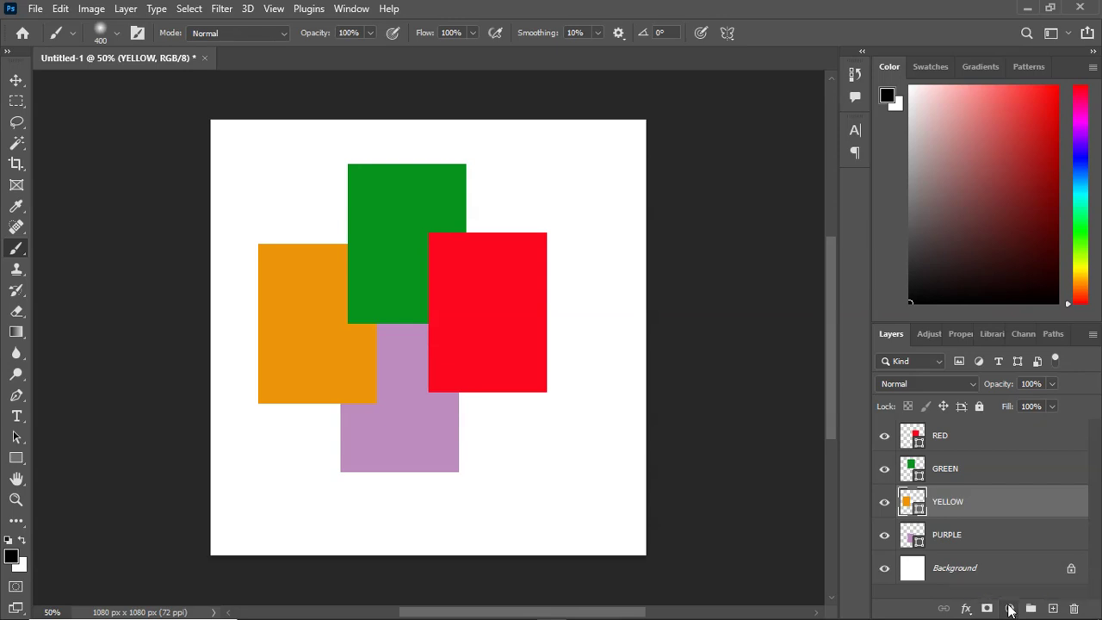
click(1011, 608)
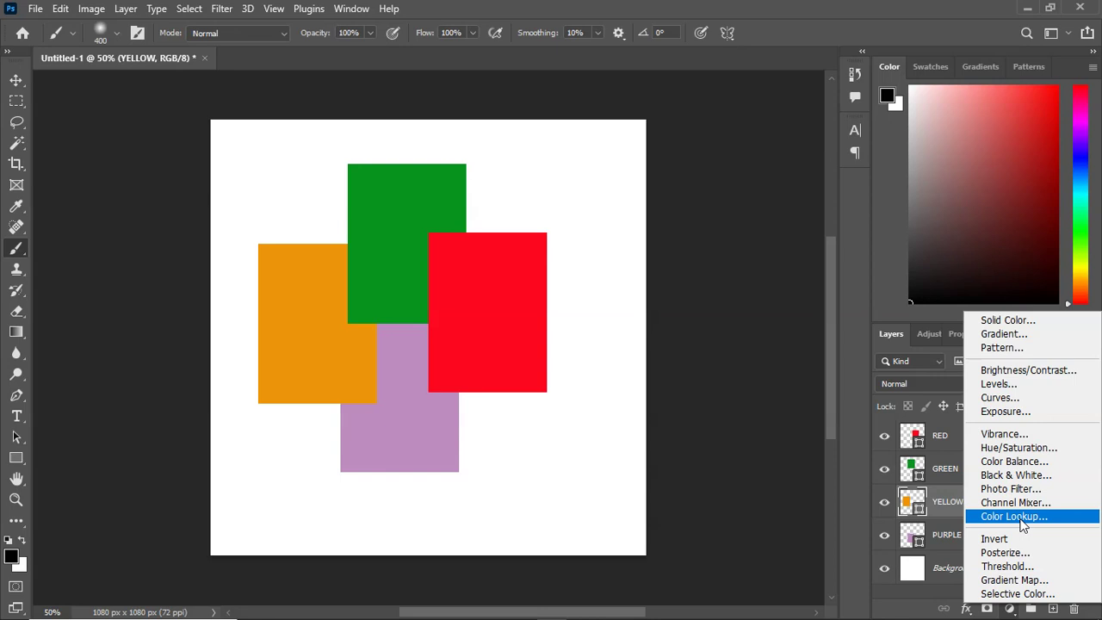
click(1027, 465)
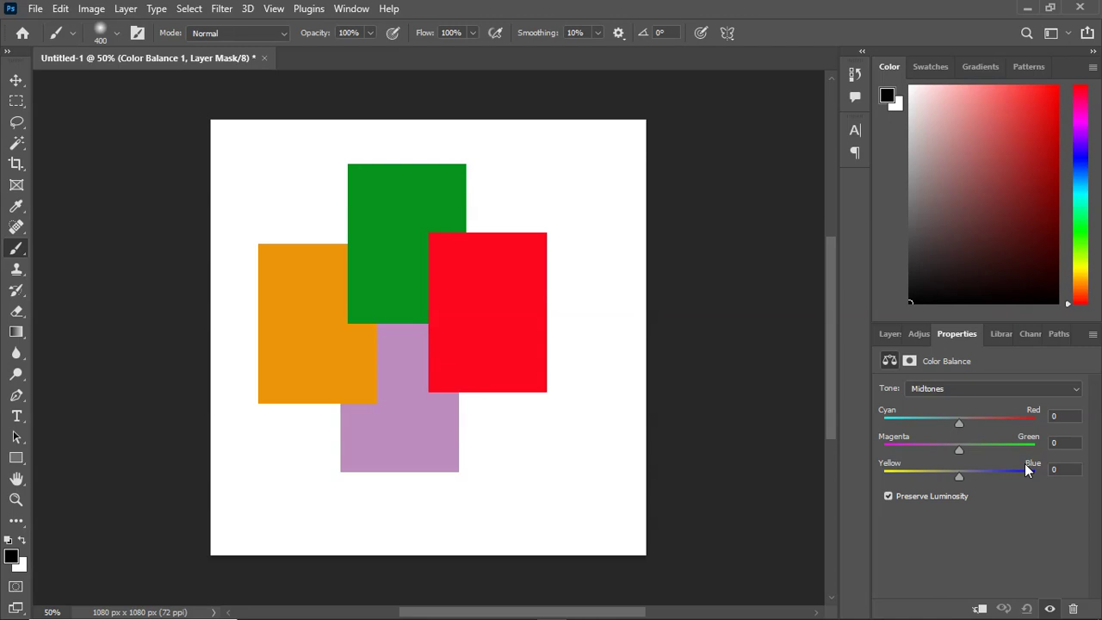
drag(961, 423, 986, 445)
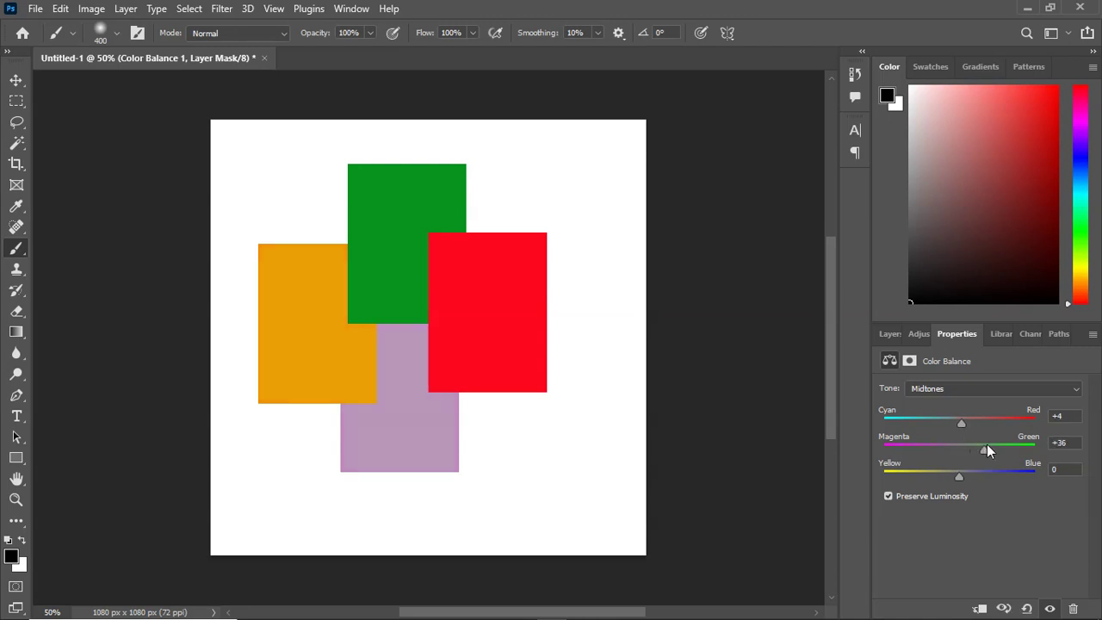
click(888, 334)
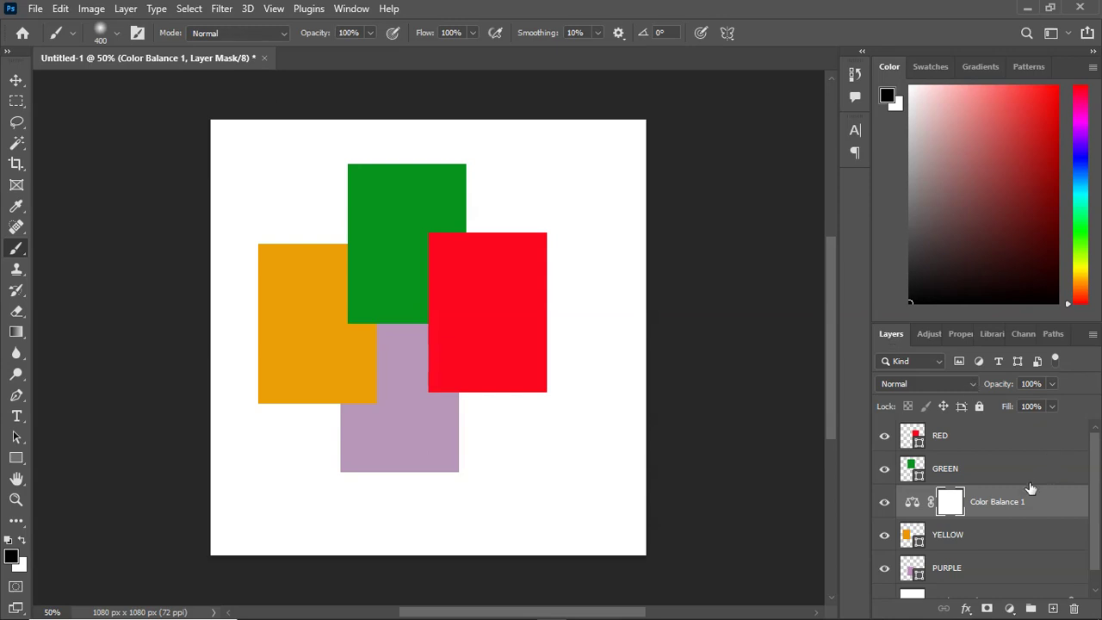
click(1022, 508)
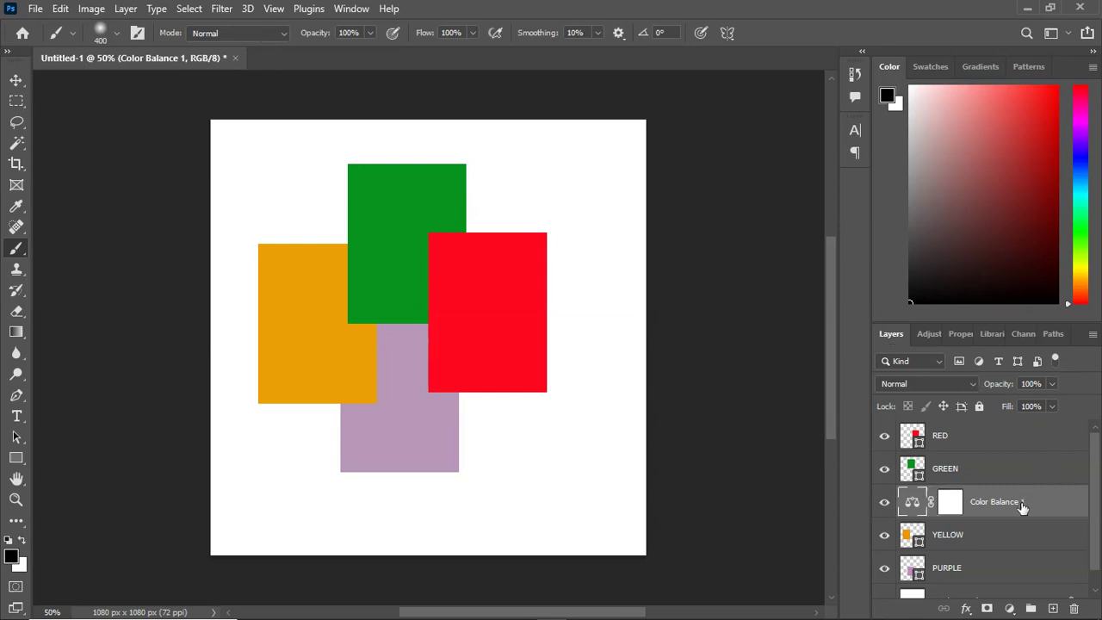
key(Delete)
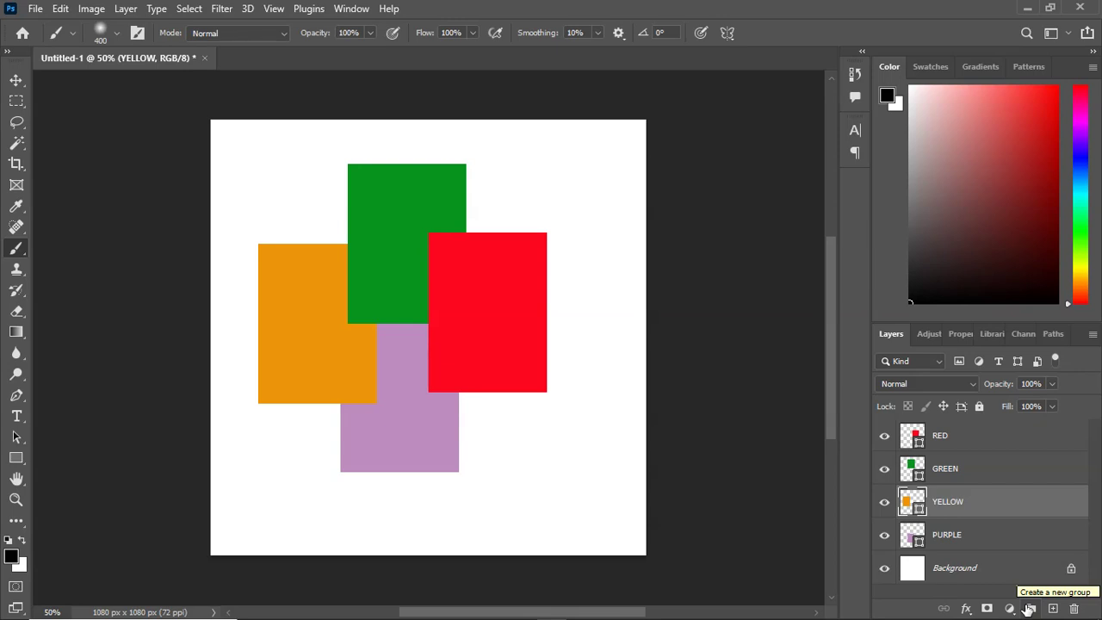
click(968, 447)
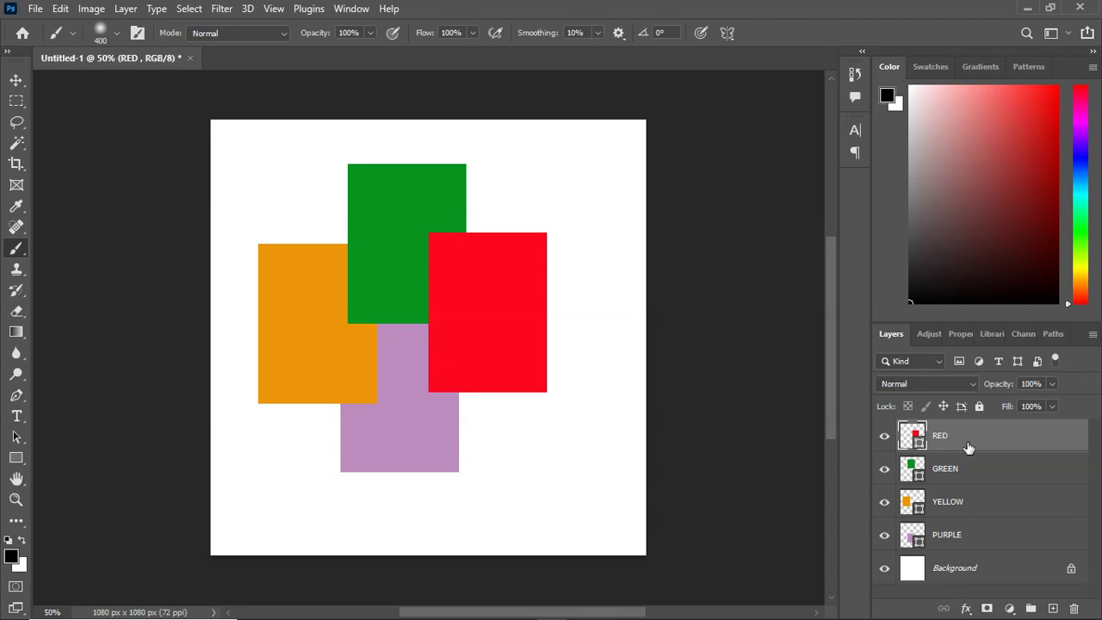
shift+click(965, 502)
shift+click(966, 534)
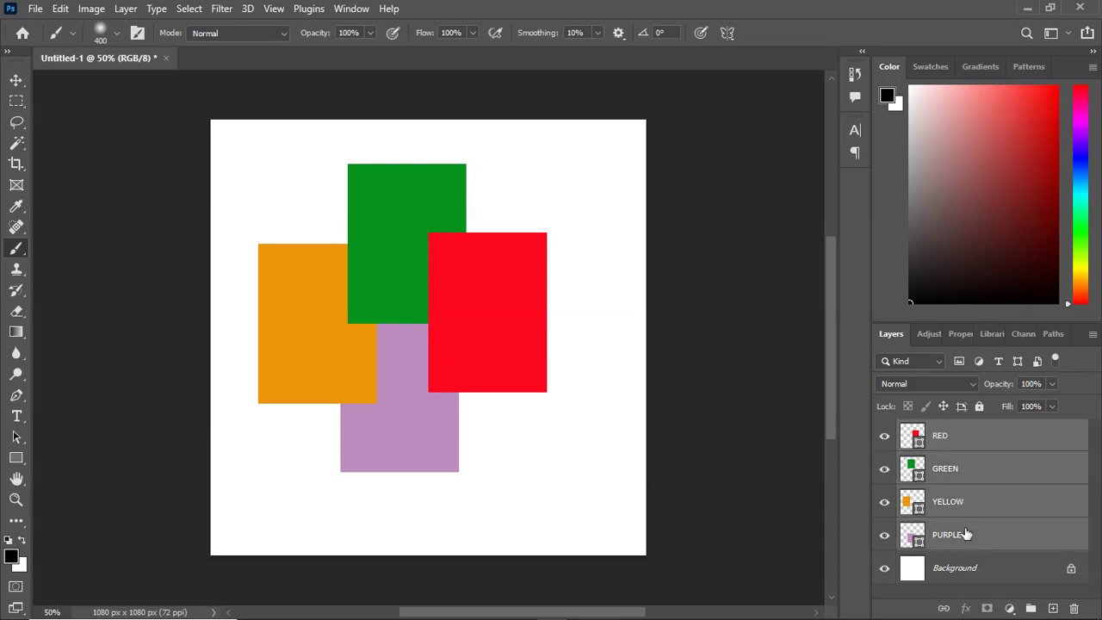
key(ctrl+g)
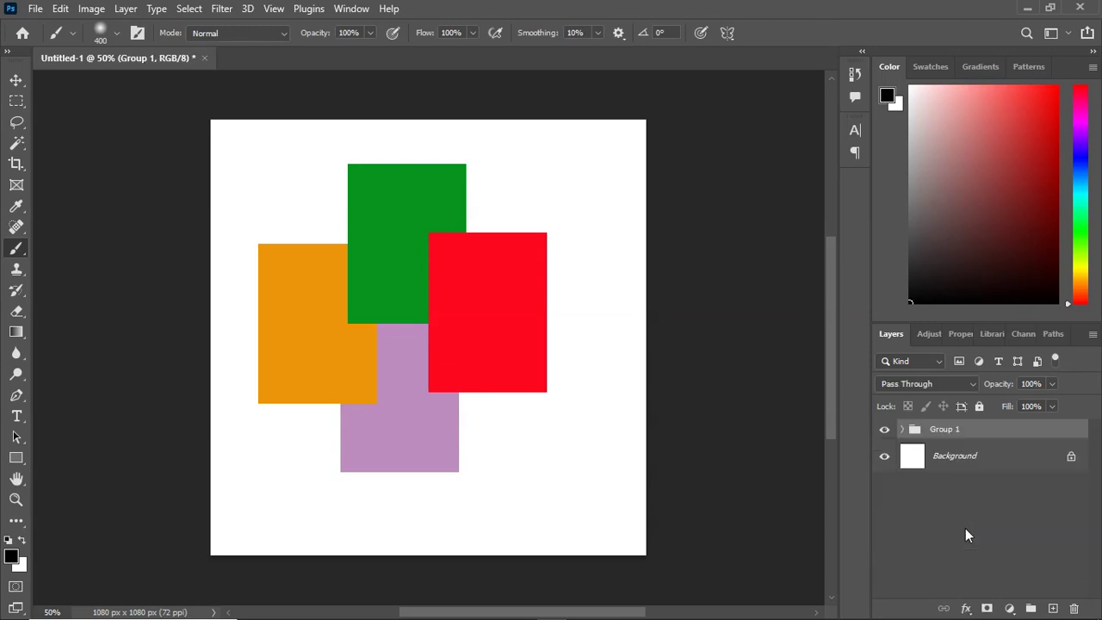
key(ctrl+shift+g)
click(965, 531)
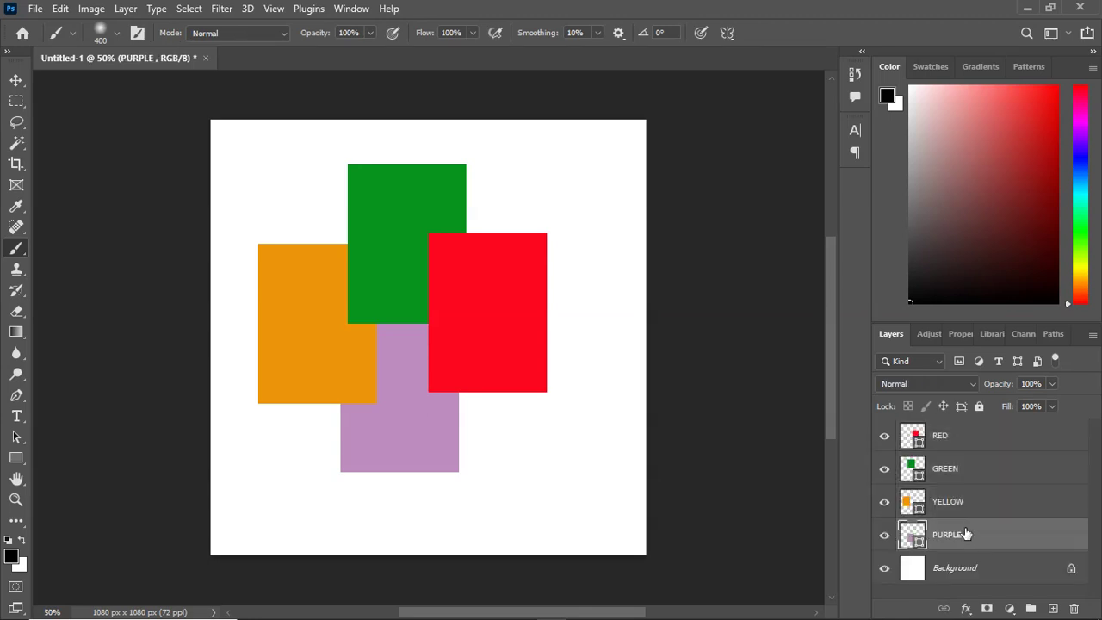
click(969, 442)
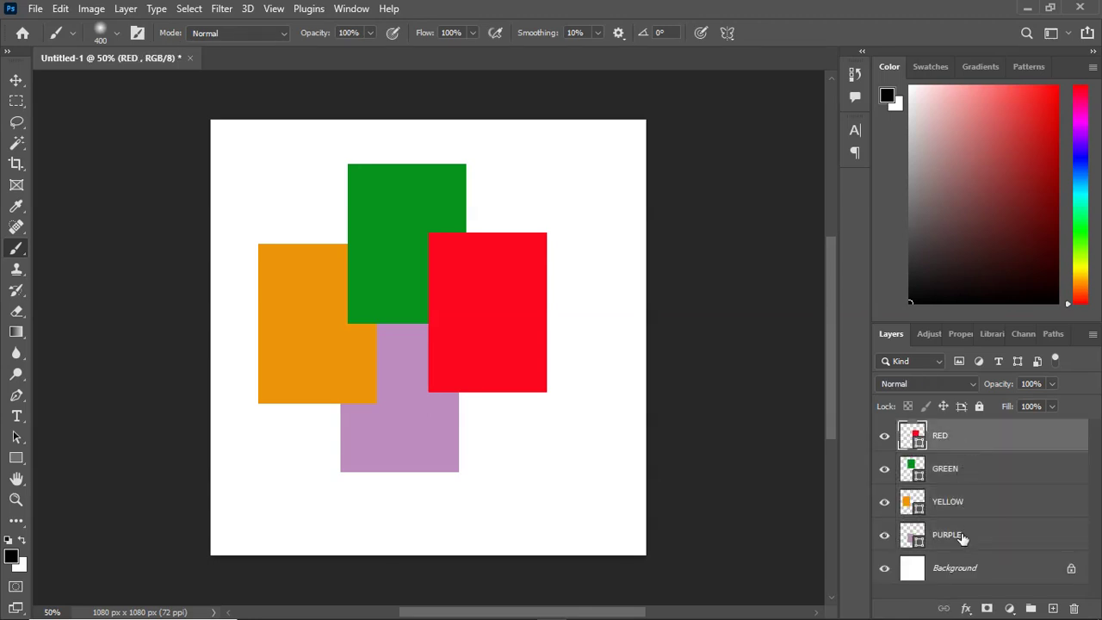
shift+click(963, 537)
click(1029, 608)
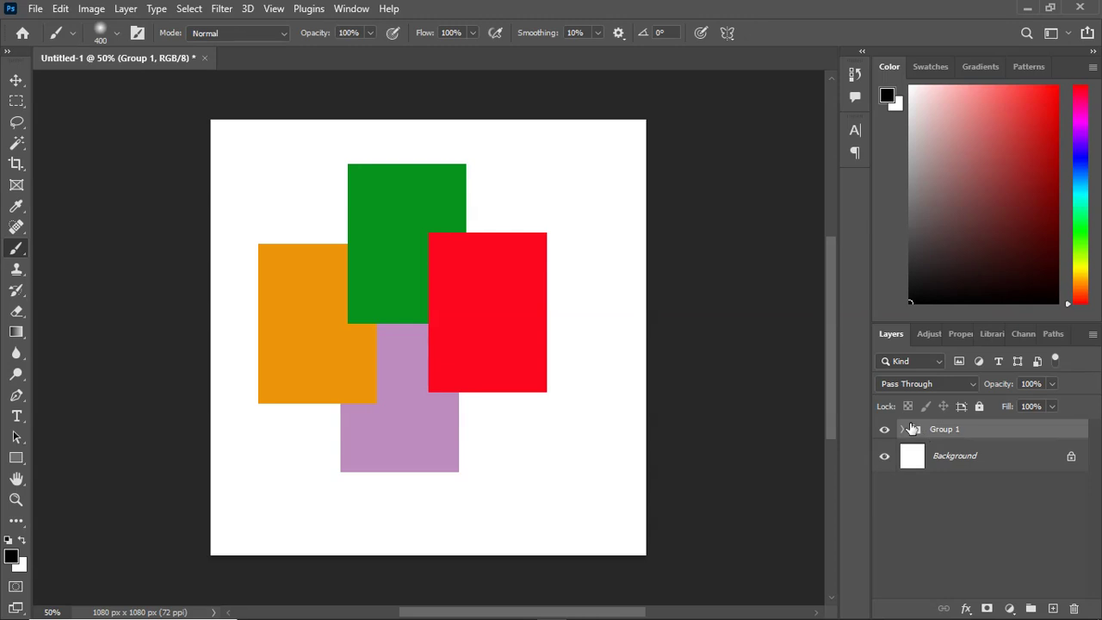
- Ungroup Group 1 and add a new empty layer above GREEN
key(ctrl+shift+g)
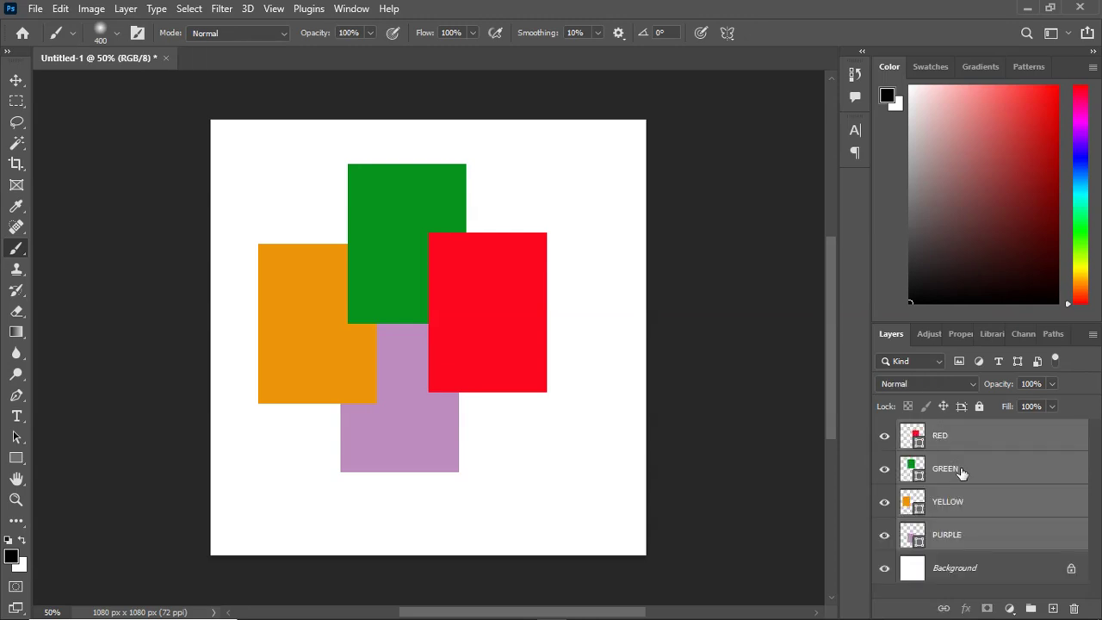
click(961, 471)
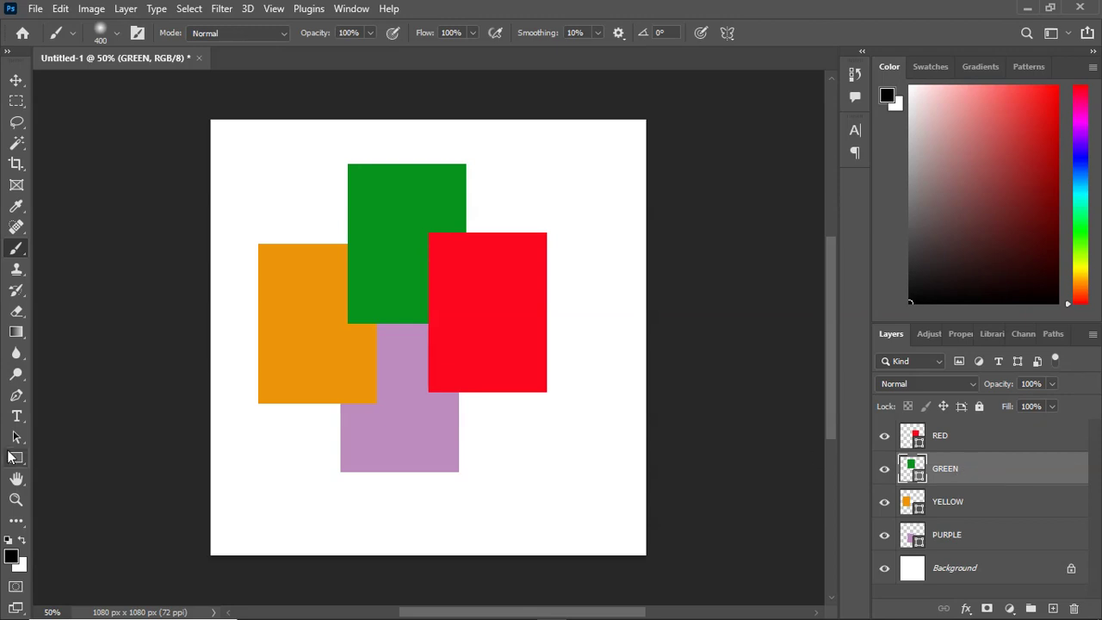
click(16, 416)
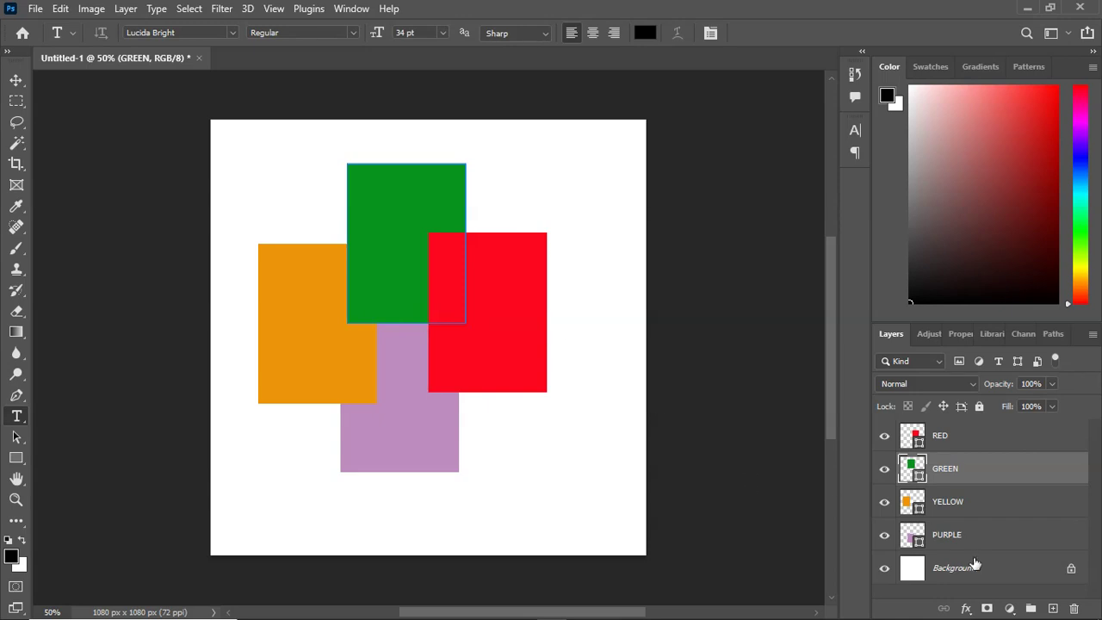
click(1052, 608)
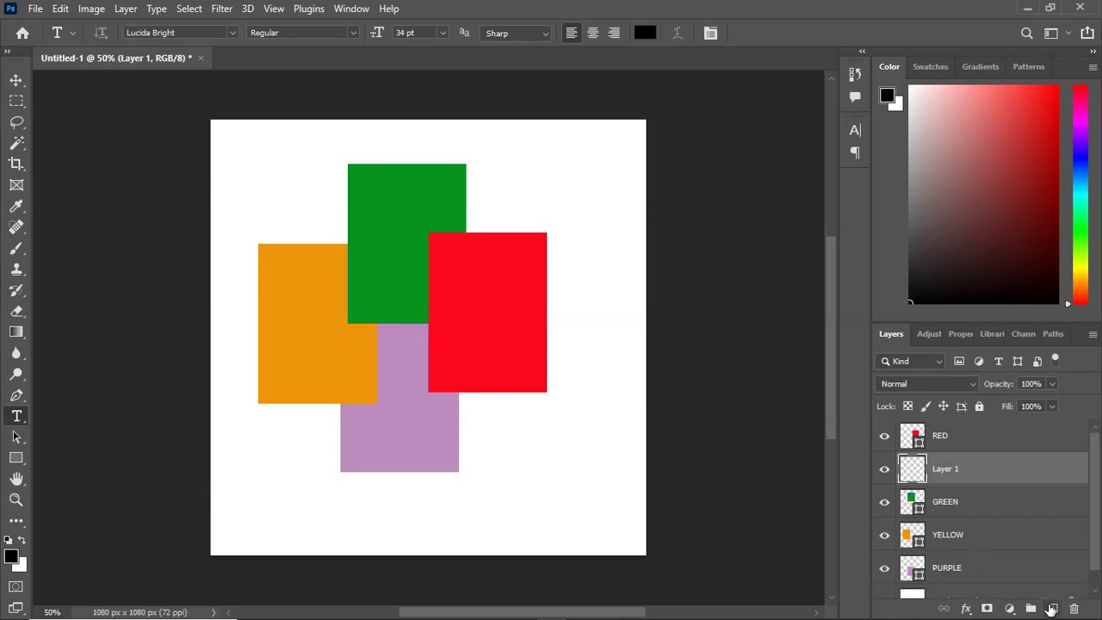
- Type 'GOOD IS GOD' and place it across the orange rectangle
click(395, 237)
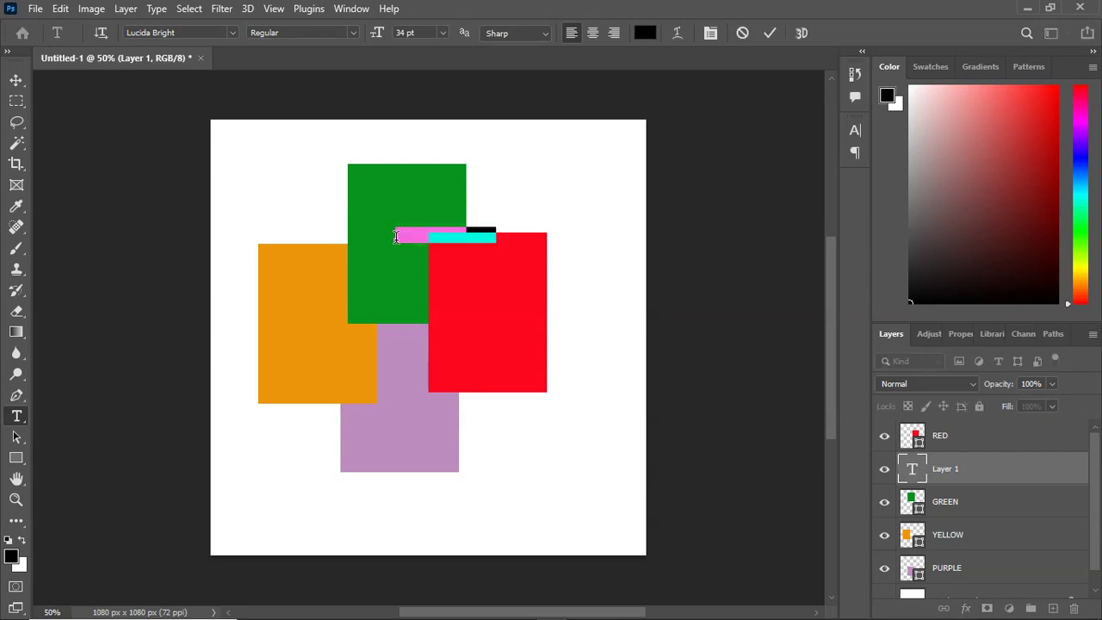
key(BackSpace)
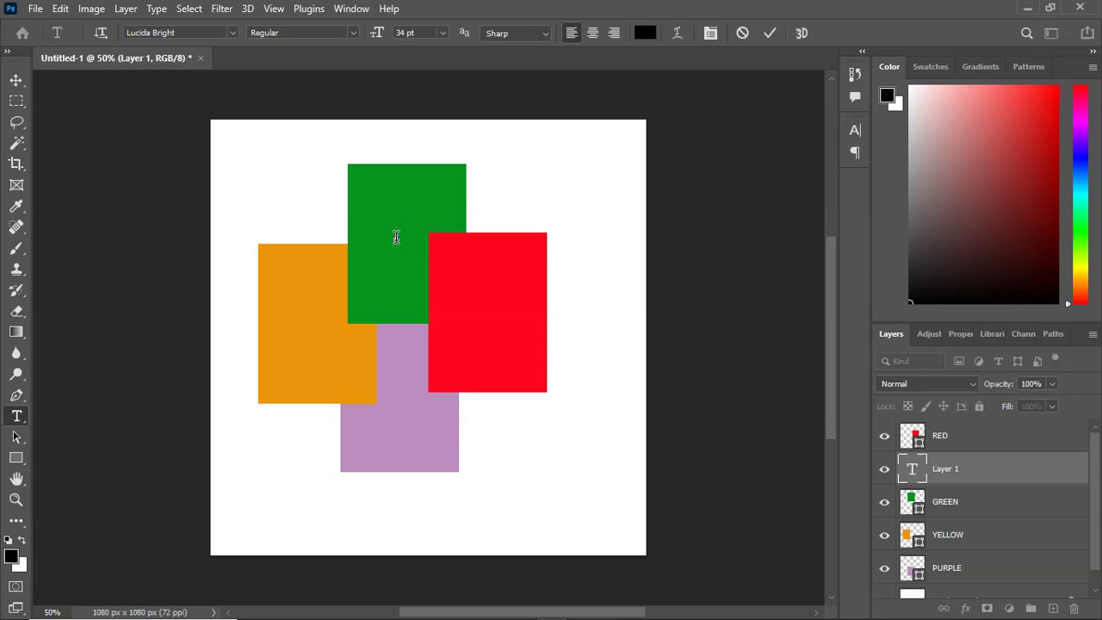
text(GOOD IS GOD)
drag(422, 251, 320, 320)
click(16, 78)
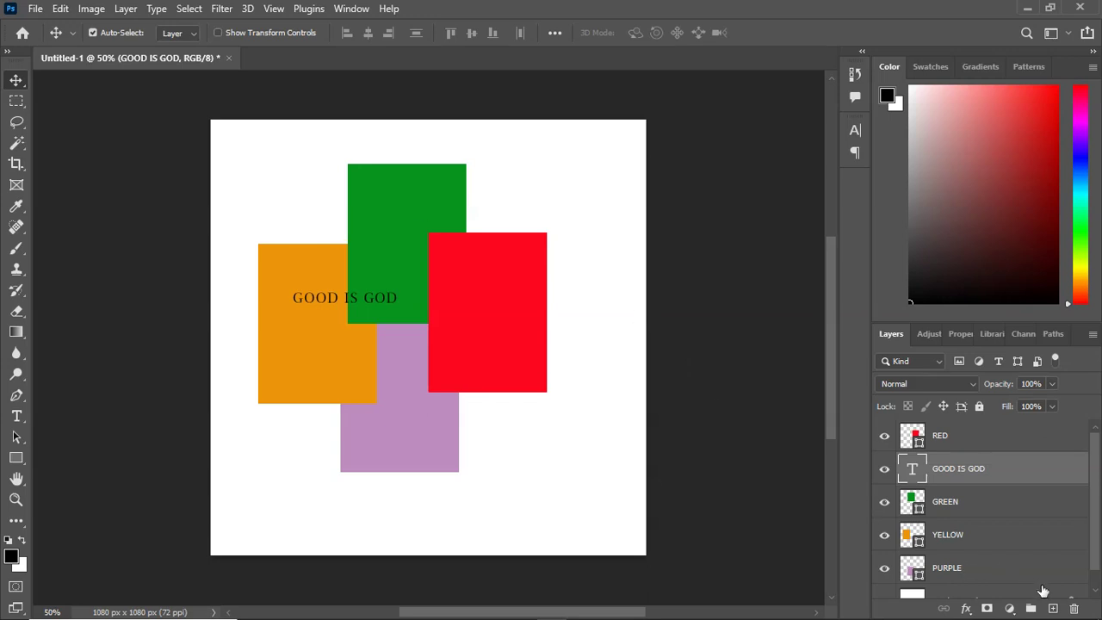
- Delete the GOOD IS GOD text layer, then undo and redo the deletion
click(1075, 608)
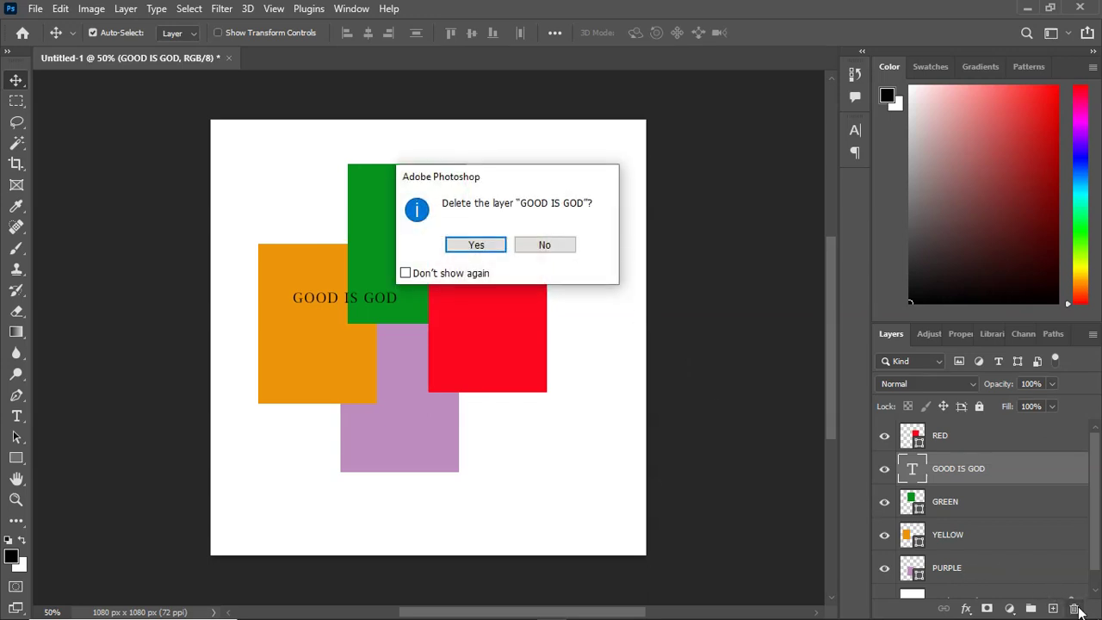
click(479, 246)
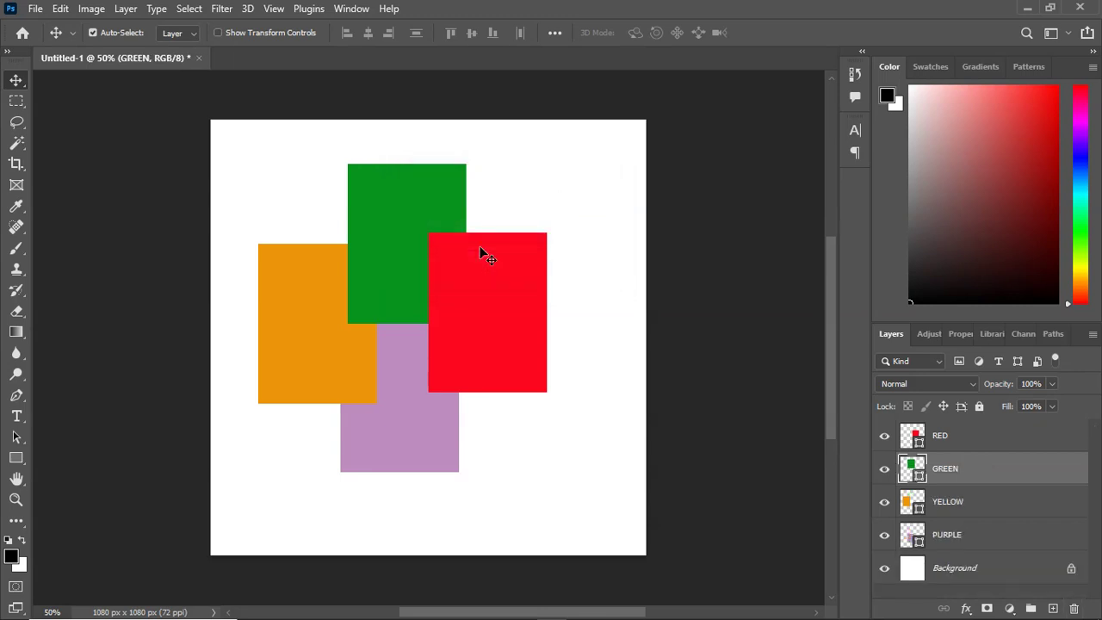
key(ctrl+z)
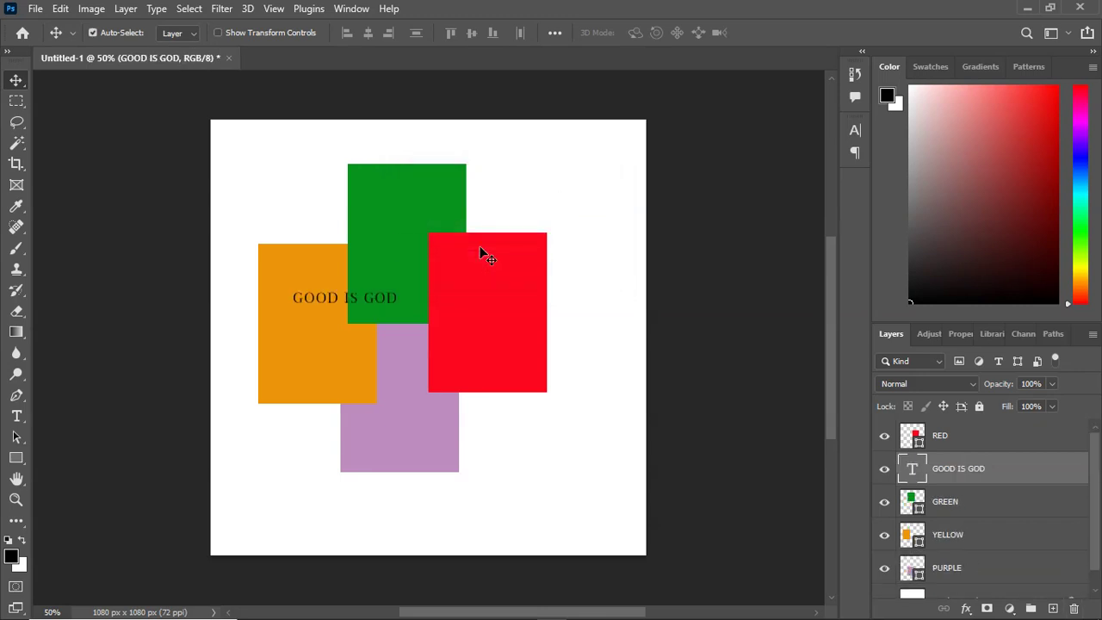
key(ctrl+shift+z)
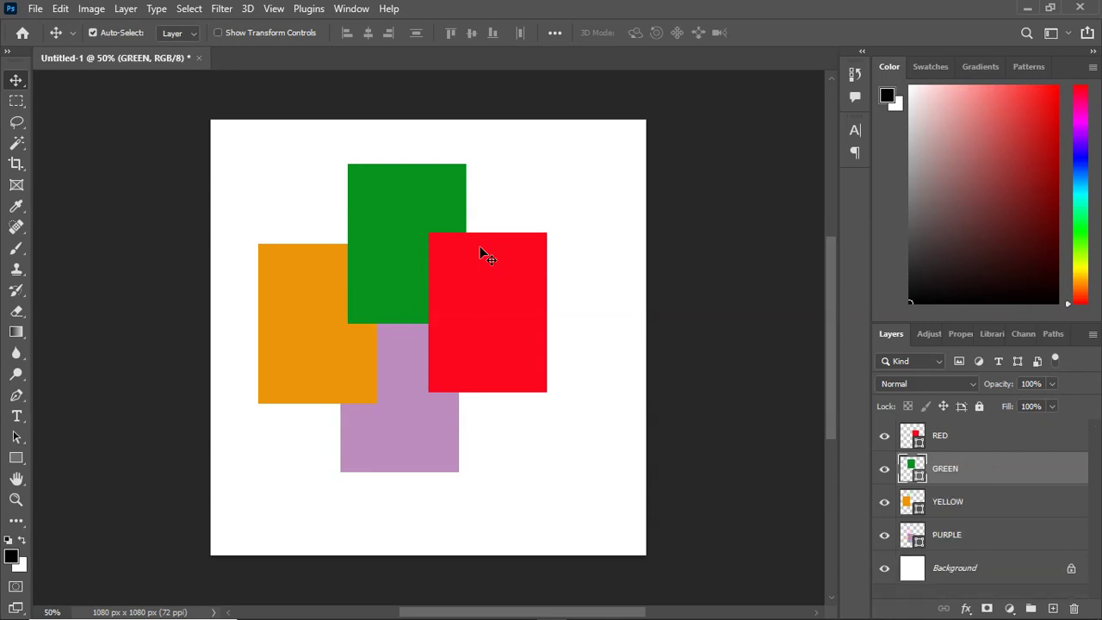